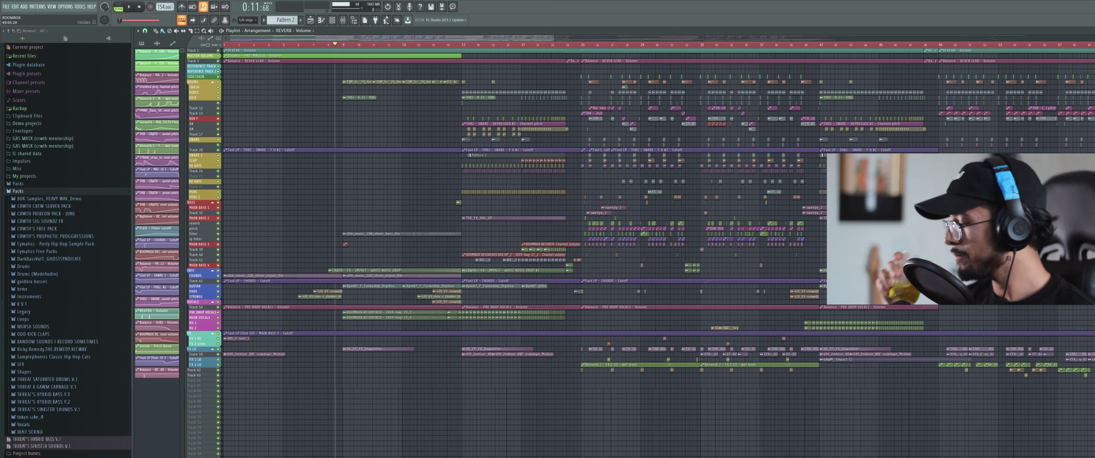
Examine the full playlist arrangement and the isolated clips placed beyond the end of the song.
scroll(478, 216, "down", 4, "ctrl")
scroll(500, 207, "down", 3)
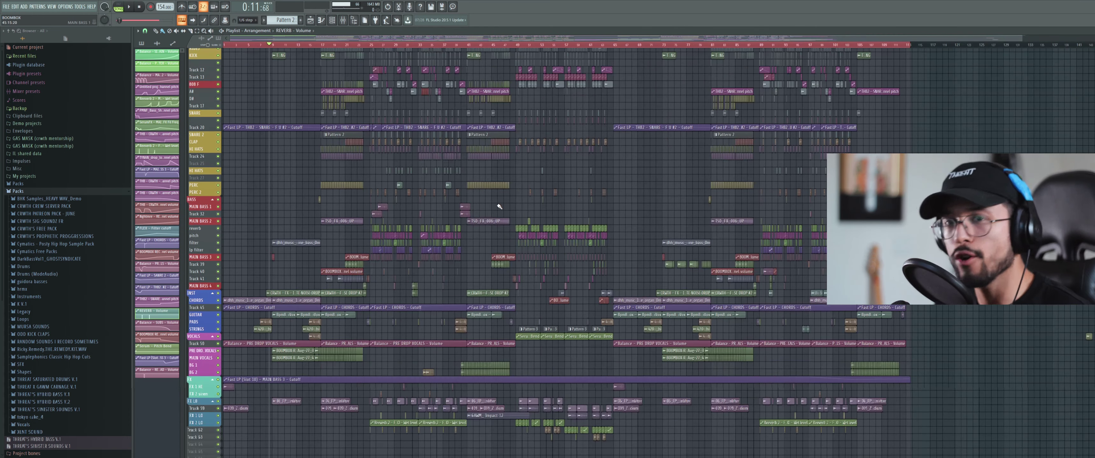
scroll(499, 207, "down", 2, "alt")
scroll(500, 207, "down", 1, "ctrl")
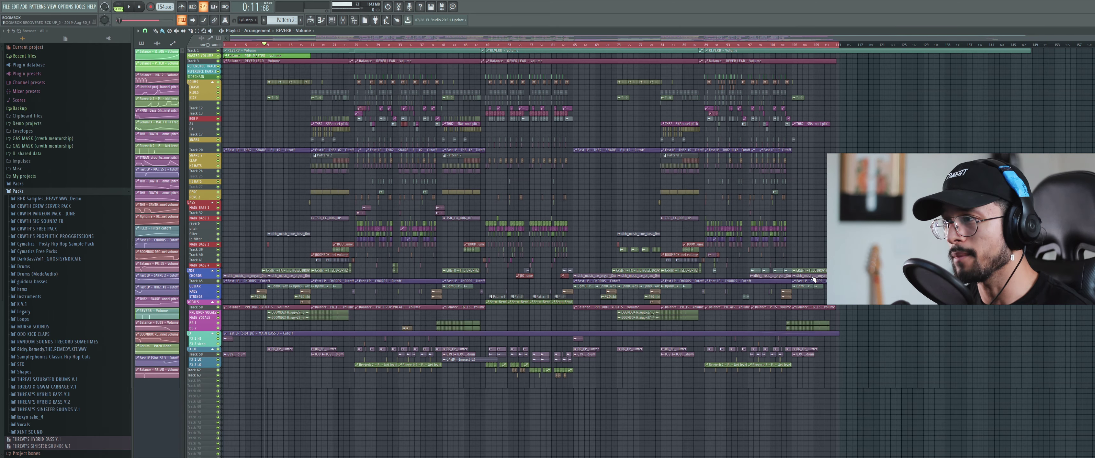
scroll(748, 260, "up", 3, "alt")
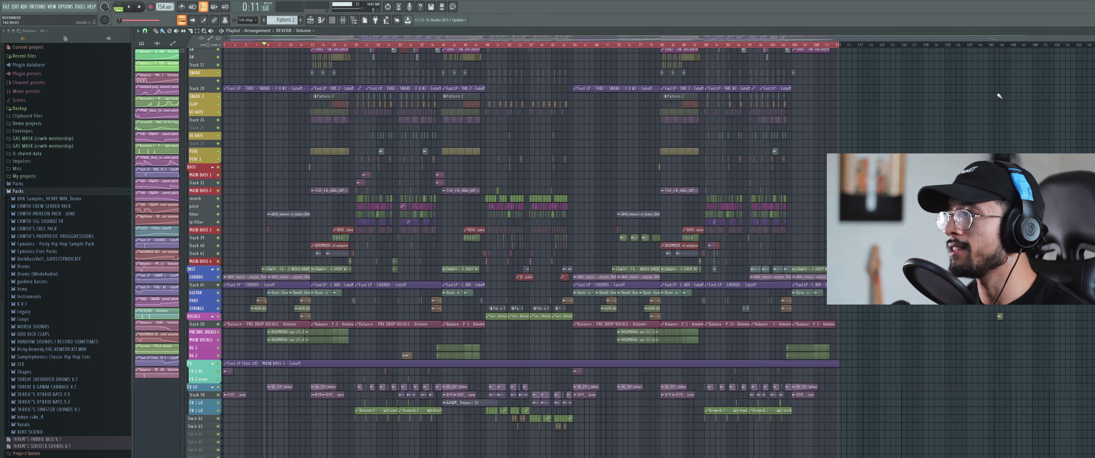
scroll(999, 96, "up", 1, "ctrl")
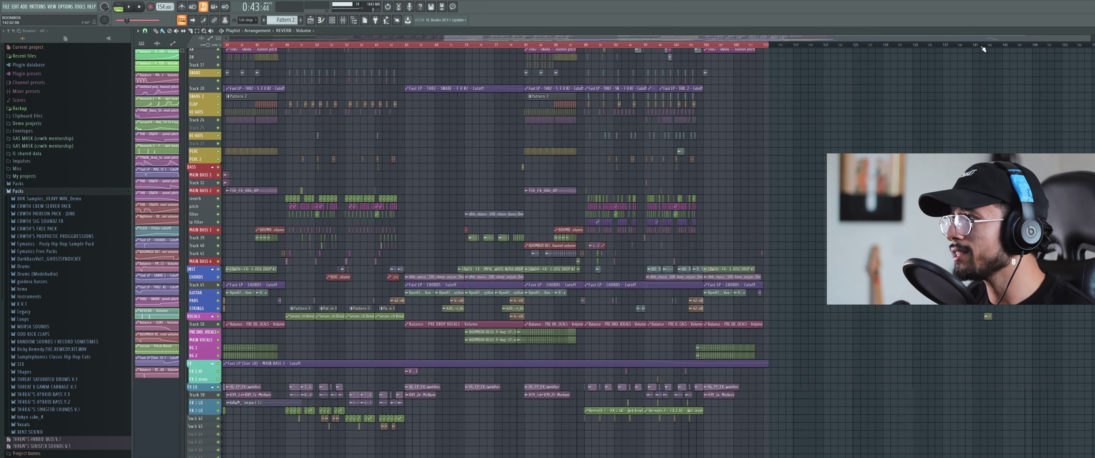
left_click(981, 46)
scroll(1031, 145, "up", 2, "ctrl")
scroll(973, 192, "up", 2, "alt")
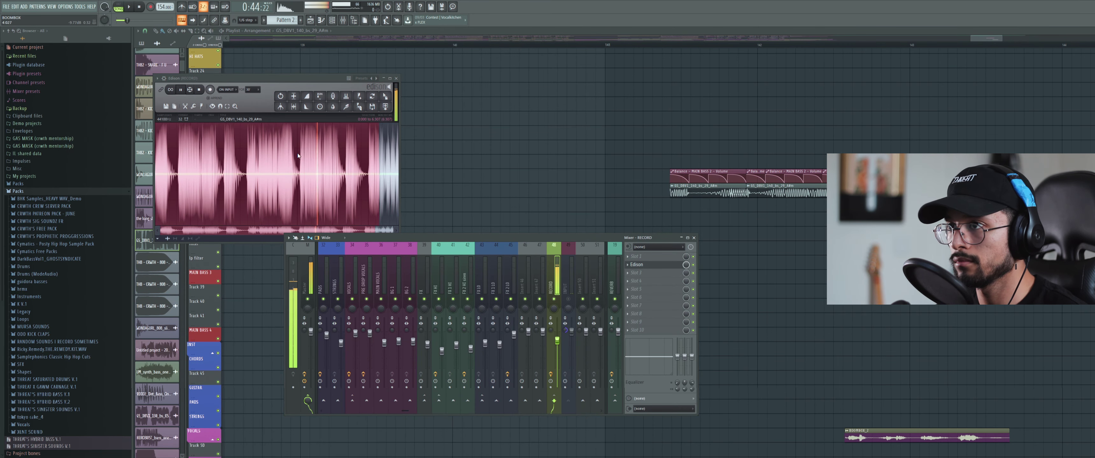
Place the Edison view of the bass sample beside its channel settings, and close all open windows.
left_click_drag(284, 78, 512, 88)
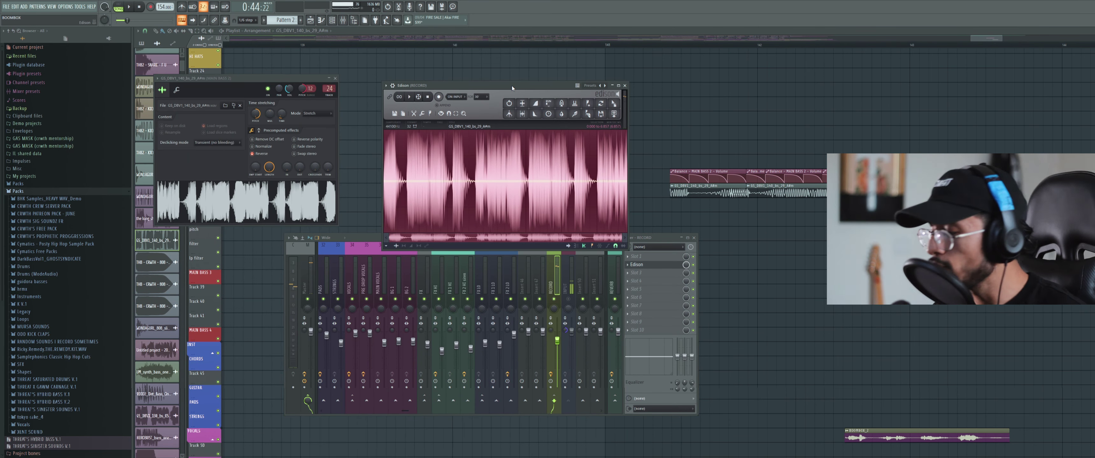
key("F12")
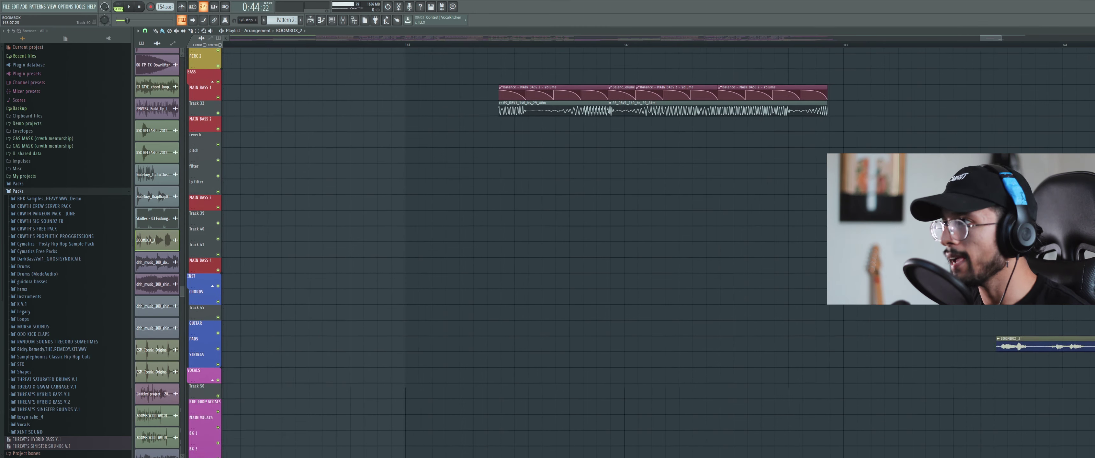
Select the playlist time range spanning the isolated bass clips on MAIN BASS 1 and Track 32.
scroll(731, 252, "up", 2)
scroll(731, 252, "up", 2)
scroll(751, 277, "down", 2)
left_click_drag(902, 303, 532, 261)
left_click_drag(491, 278, 388, 278)
scroll(390, 279, "up", 1)
left_click(369, 50, "ctrl")
left_click_drag(369, 50, 869, 68)
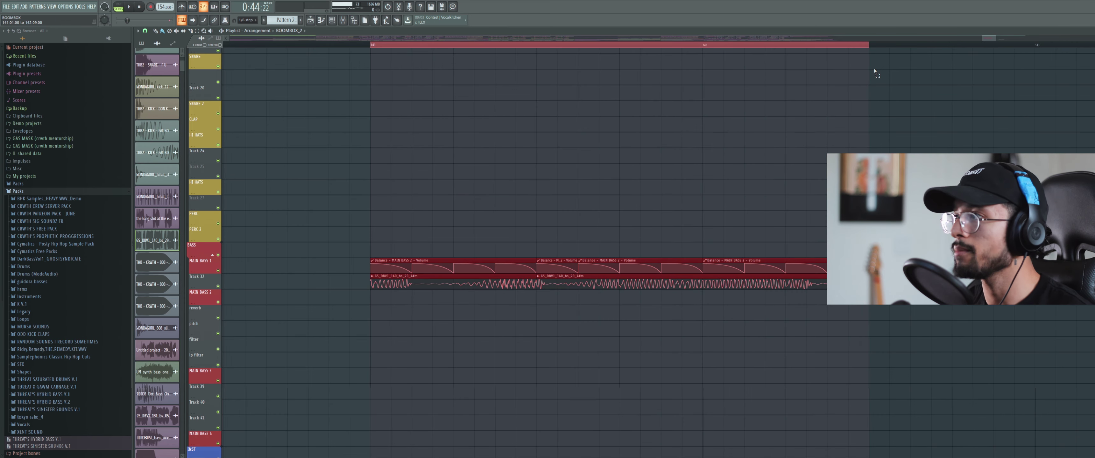
Play the selected bass range and show the MAIN BASS 2 effect chain in the mixer, clear of the clips.
left_click(342, 20)
key("space")
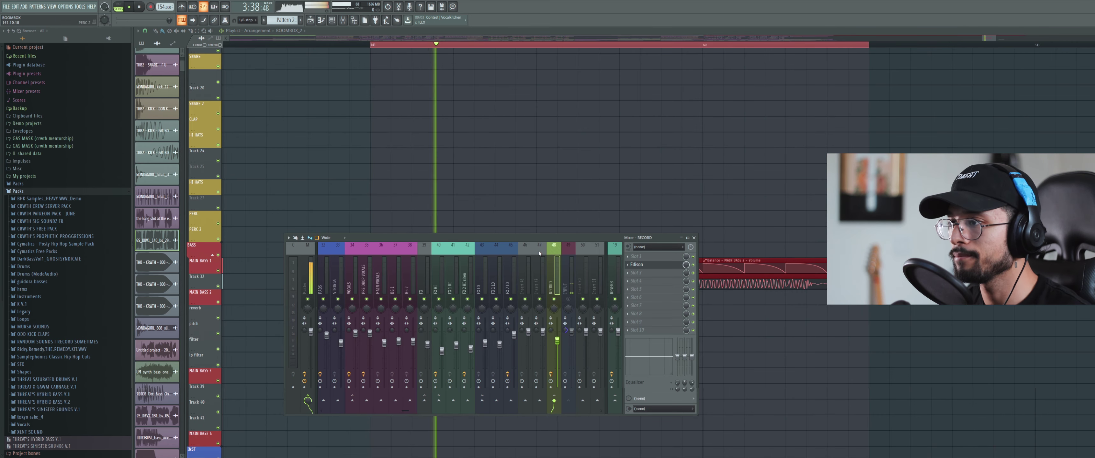
scroll(460, 273, "up", 6)
left_click(456, 280)
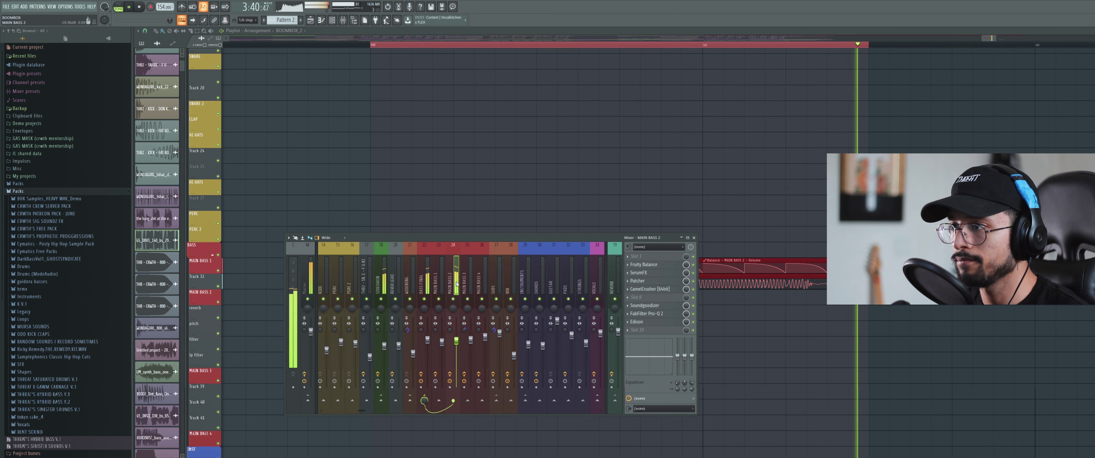
left_click_drag(629, 238, 646, 318)
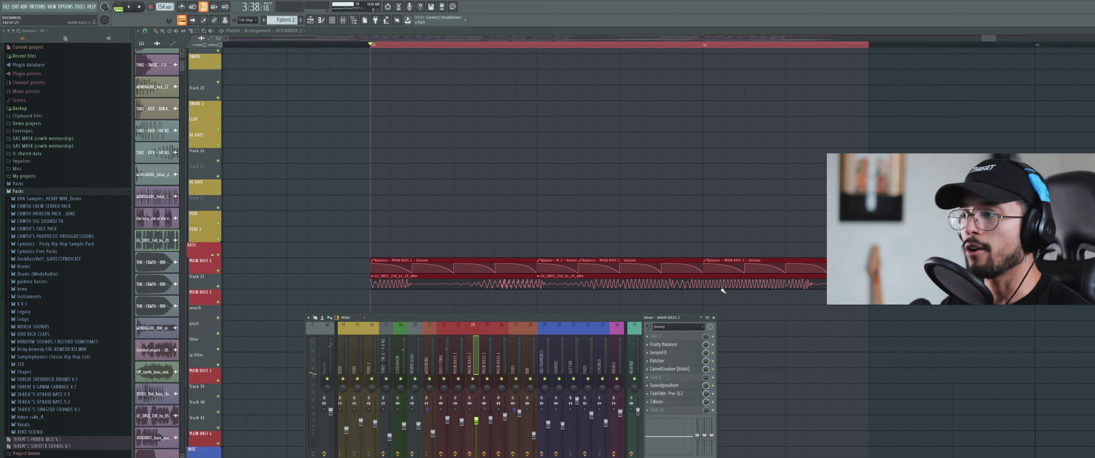
Inspect the Fruity Balance effect on MAIN BASS 2 while playing the bass loop.
left_click(676, 344)
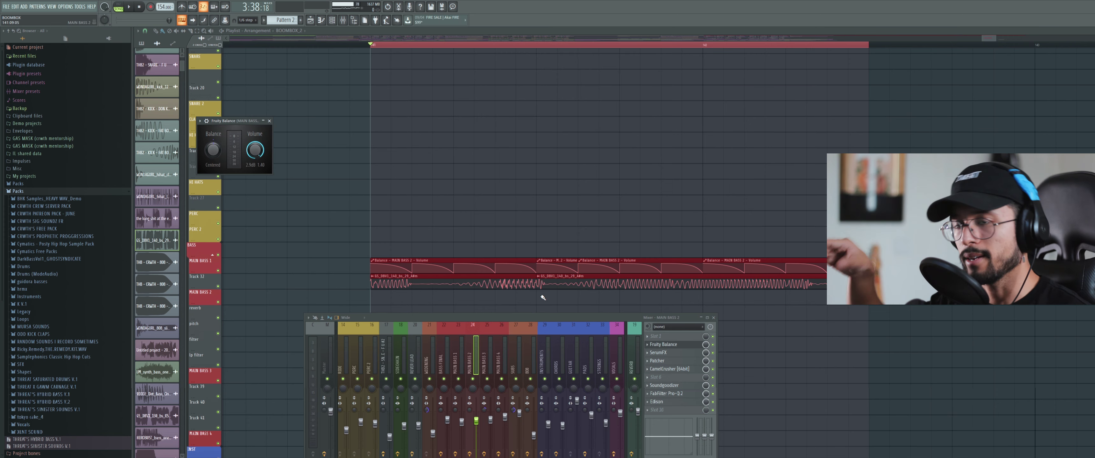
key("space")
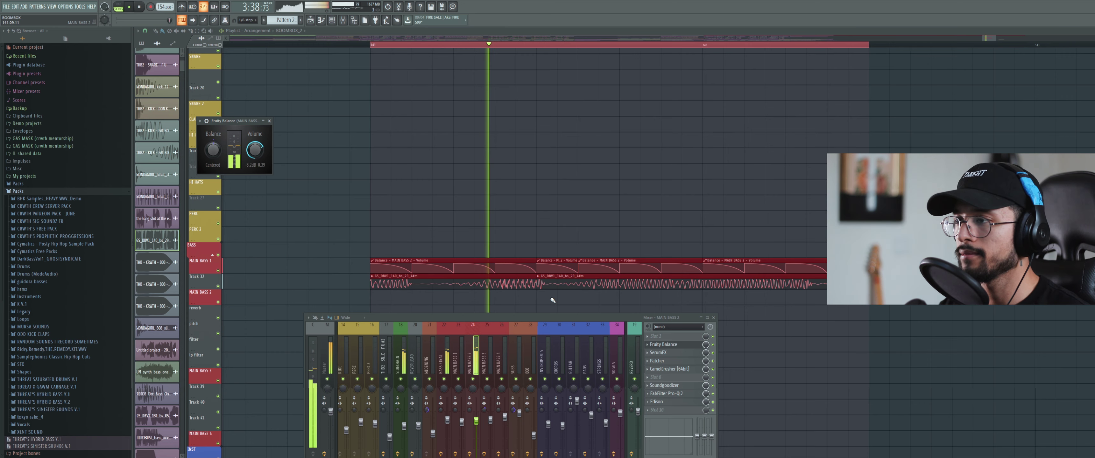
key("space")
Open SerumFX, Patcher and CamelCrusher from the MAIN BASS 2 chain and arrange their windows for viewing.
left_click(697, 353)
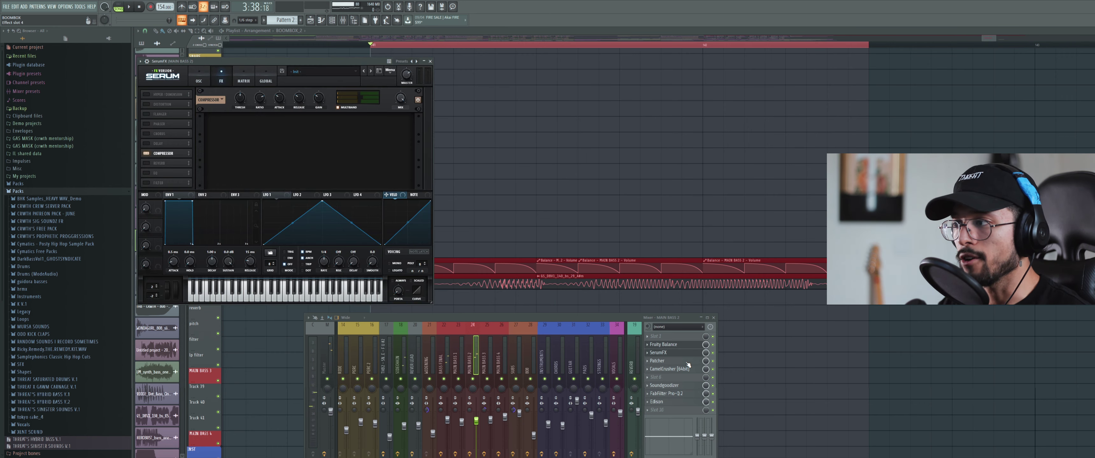
left_click(687, 362)
left_click_drag(408, 200, 678, 112)
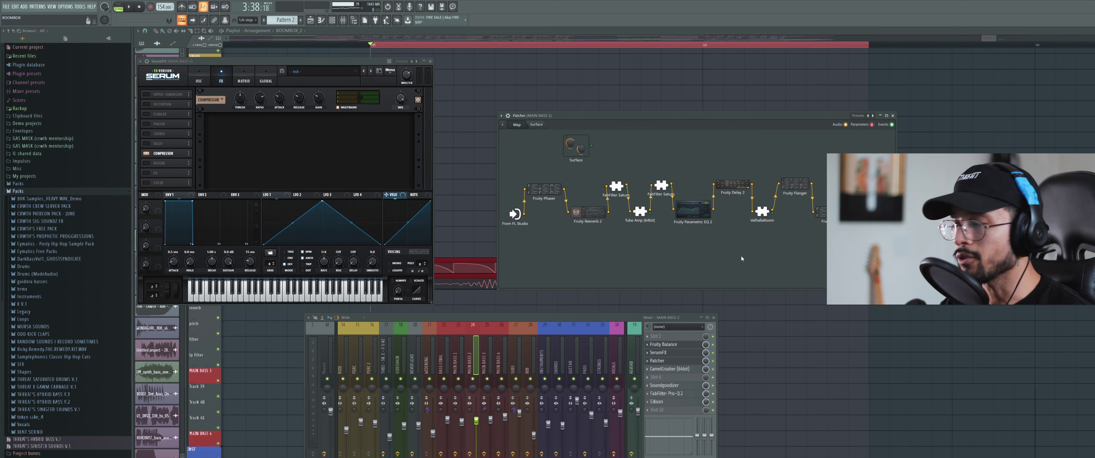
left_click(670, 369)
left_click_drag(240, 129, 480, 93)
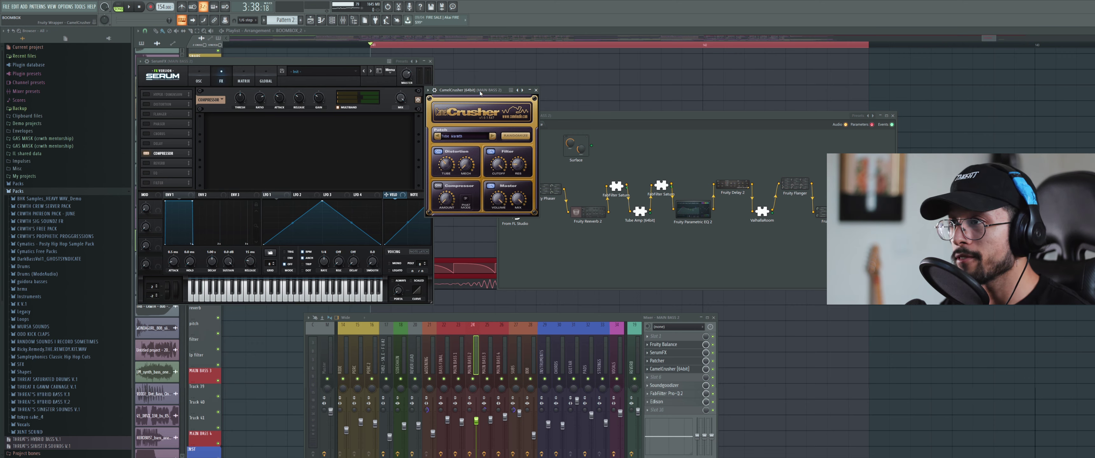
Review Soundgoodizer, FabFilter Pro-Q 2 and Edison on MAIN BASS 2, and close all plugin windows.
left_click(675, 387)
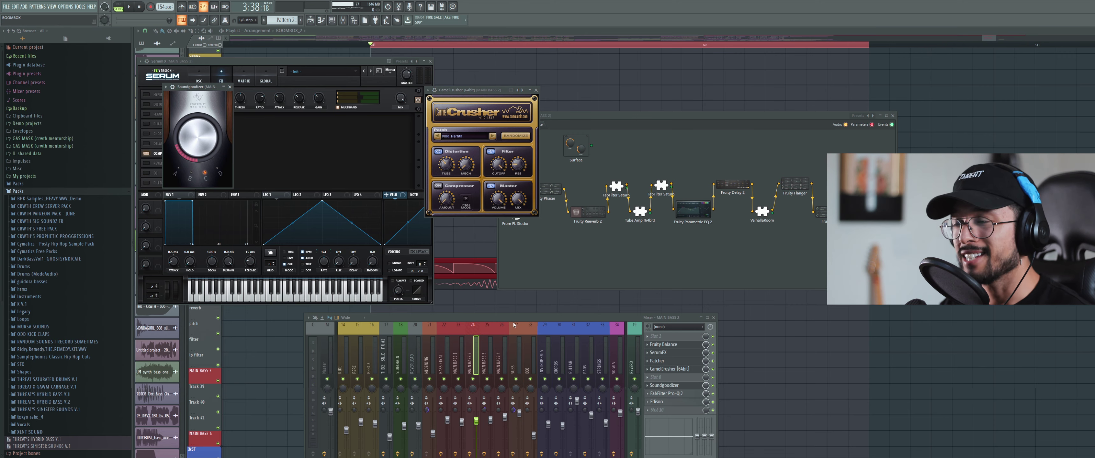
left_click(675, 395)
left_click(669, 401)
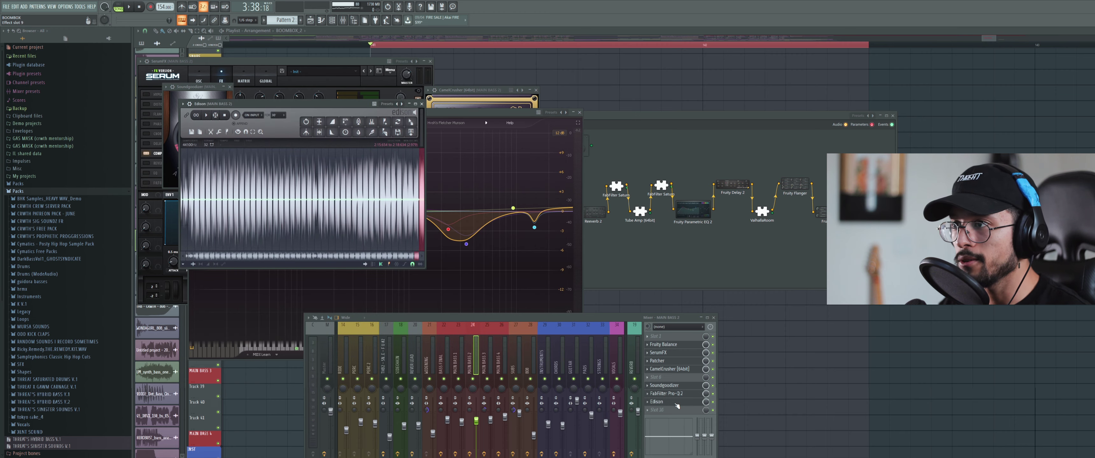
left_click_drag(258, 106, 377, 178)
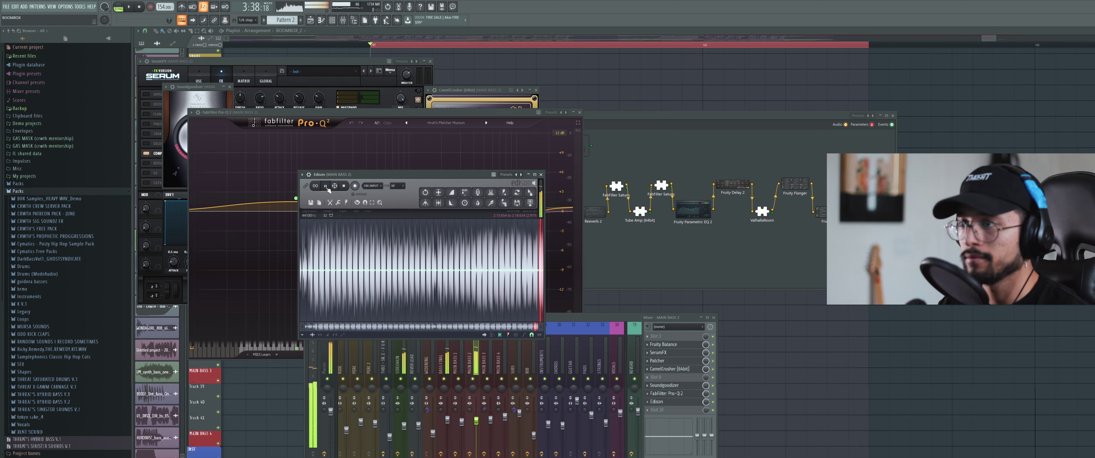
key("F12")
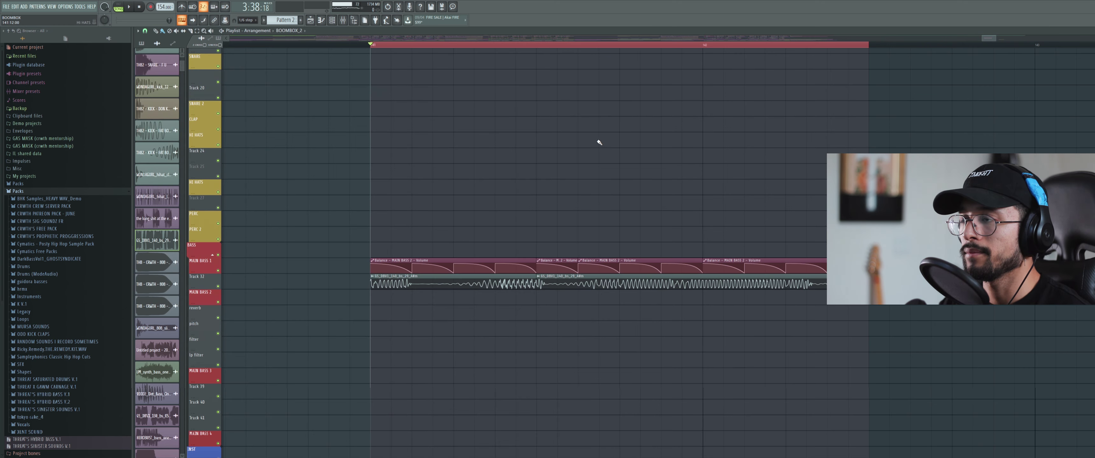
Inspect the channel settings of the reversed bass sample on Track 32.
double_click(491, 283)
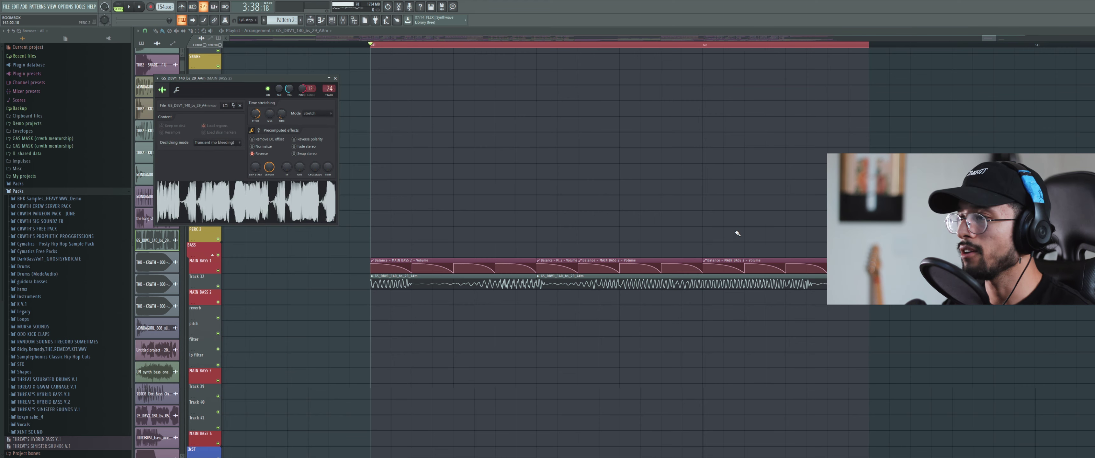
scroll(801, 226, "down", 4)
scroll(800, 225, "down", 6)
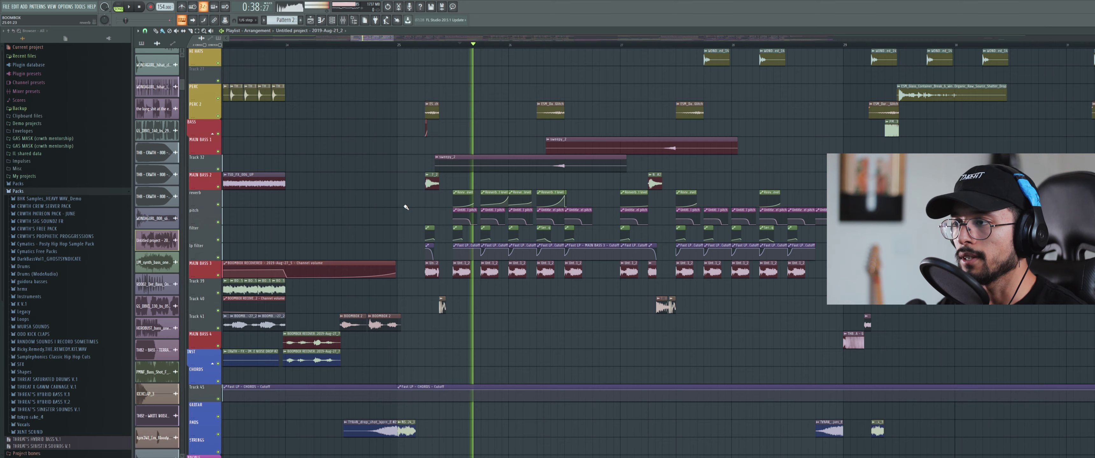
Open the MAIN BASS 3 audio clip's sample in Edison, audition its first burst, and close the windows.
scroll(435, 241, "up", 3)
double_click(464, 269)
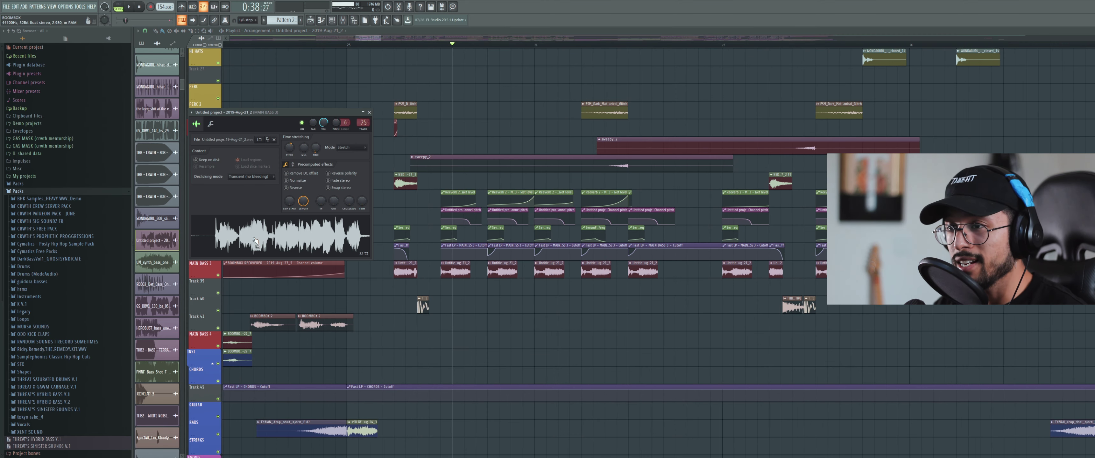
right_click(253, 237)
left_click(278, 256)
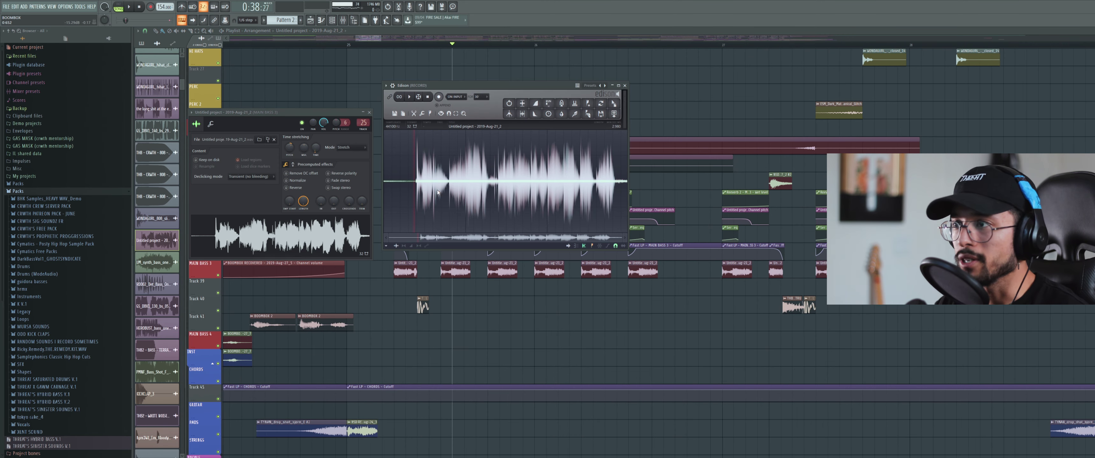
left_click_drag(417, 150, 414, 150)
left_click(409, 98)
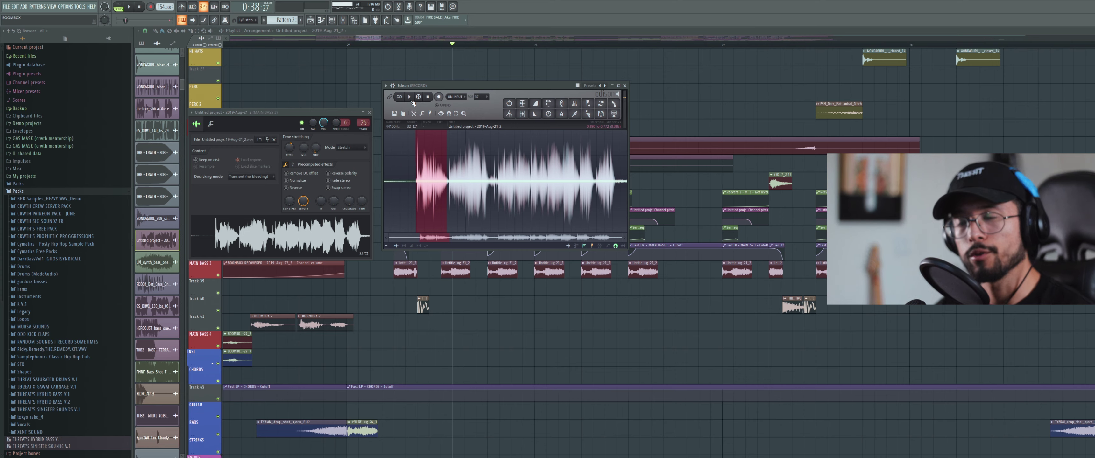
key("F12")
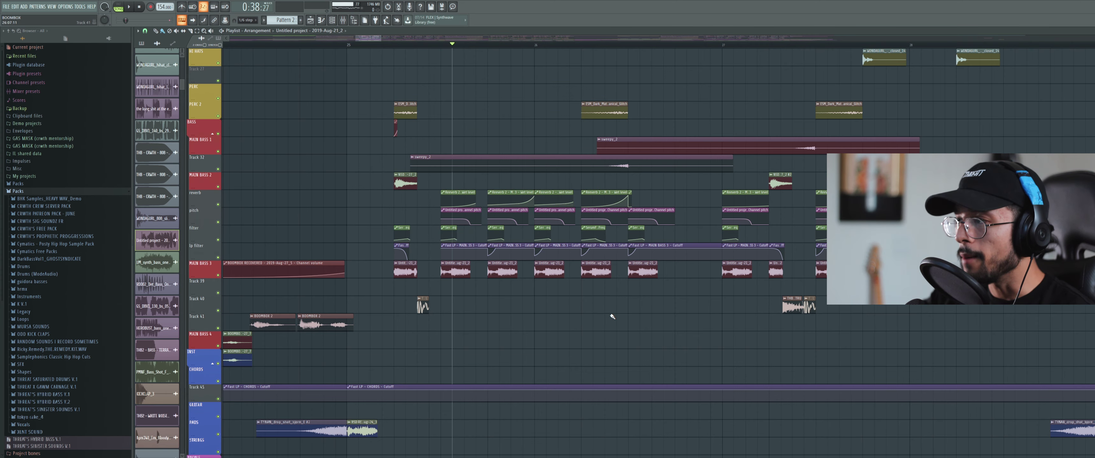
Mute the filter, pitch and reverb automation tracks in the playlist.
left_click(218, 240)
left_click(218, 223)
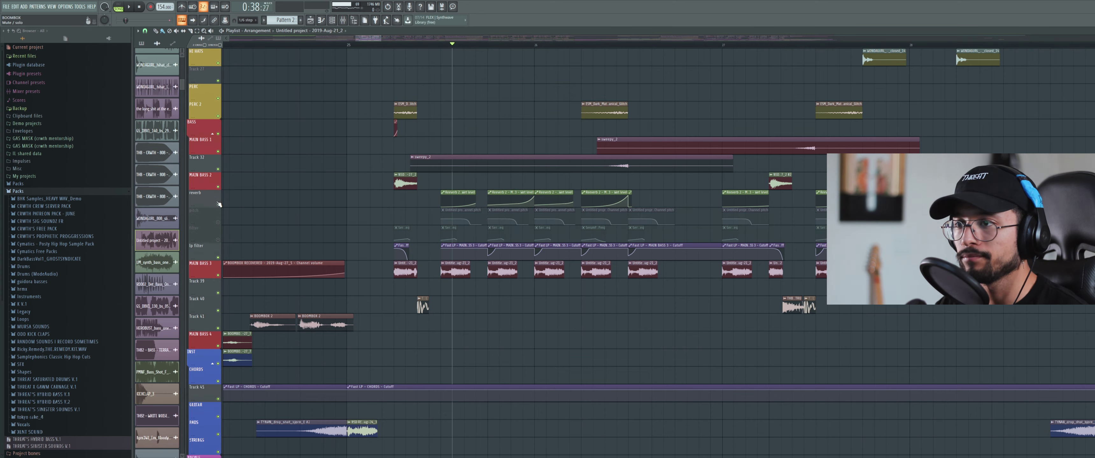
left_click(218, 205)
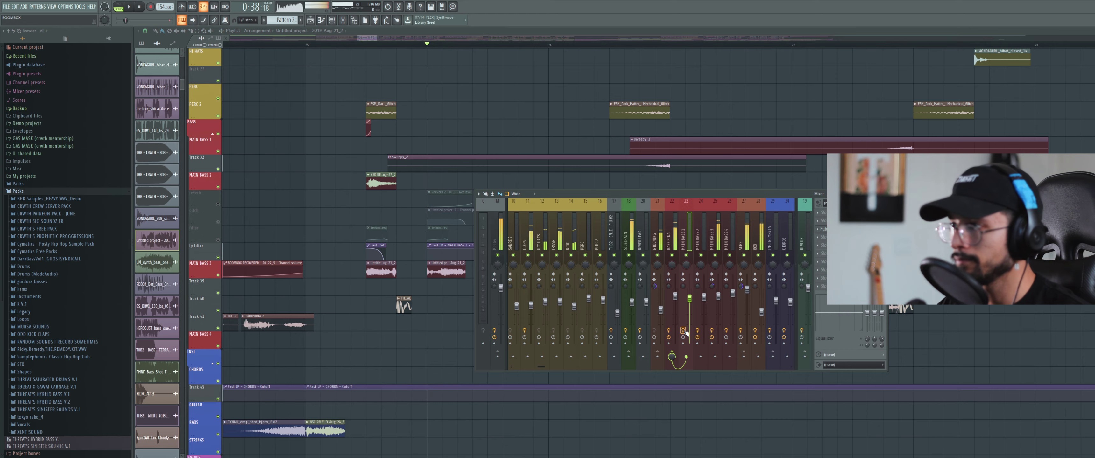
Solo the MAIN BASS 3 playlist track and play its clips without automation.
key("space")
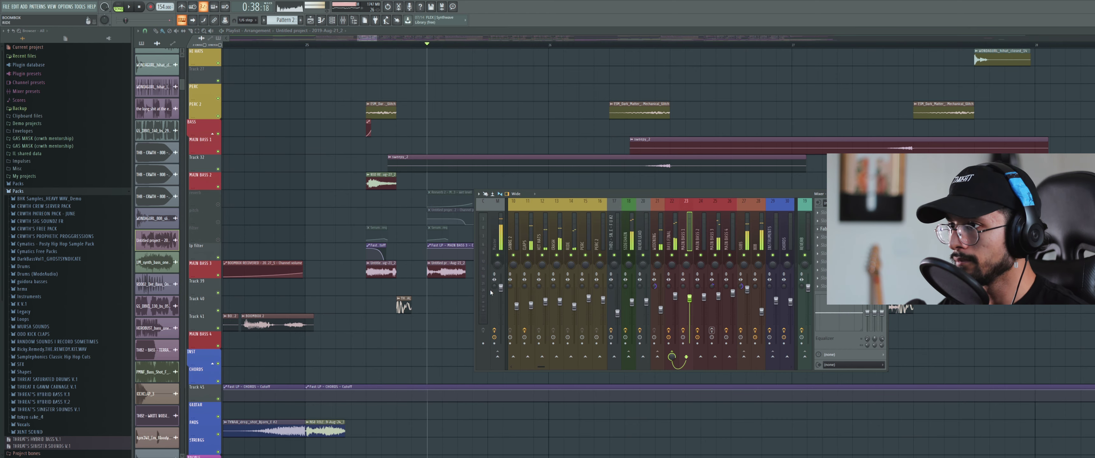
right_click(218, 275)
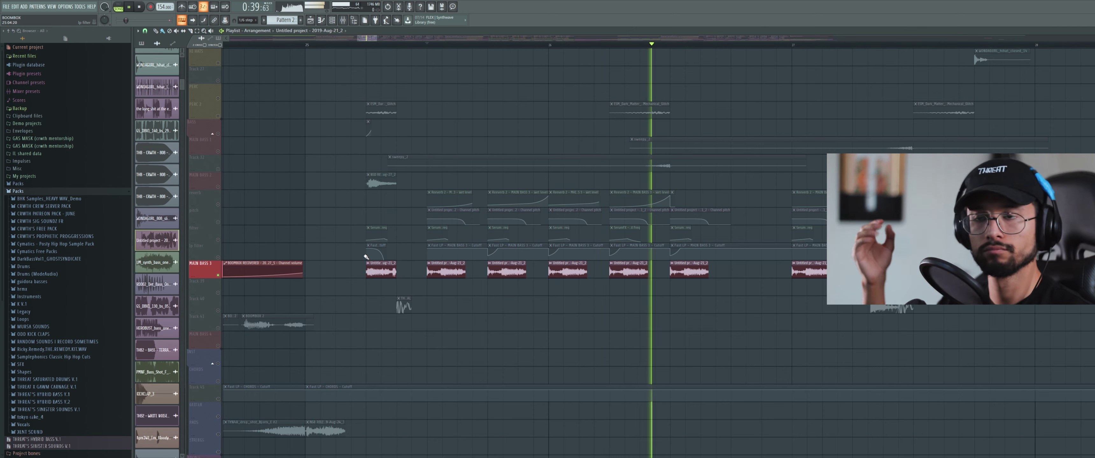
key("space")
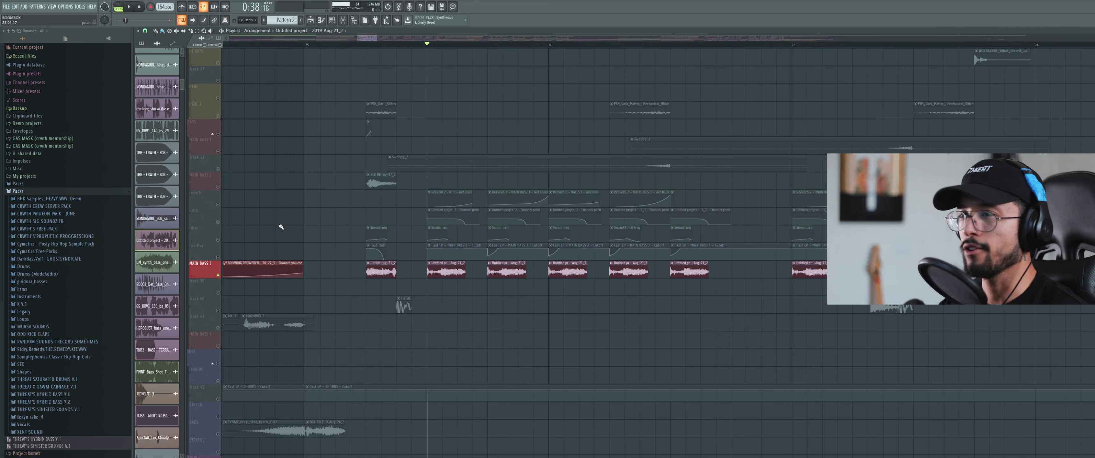
Enable the pitch automation track alongside MAIN BASS 3 and play the result.
left_click(219, 224)
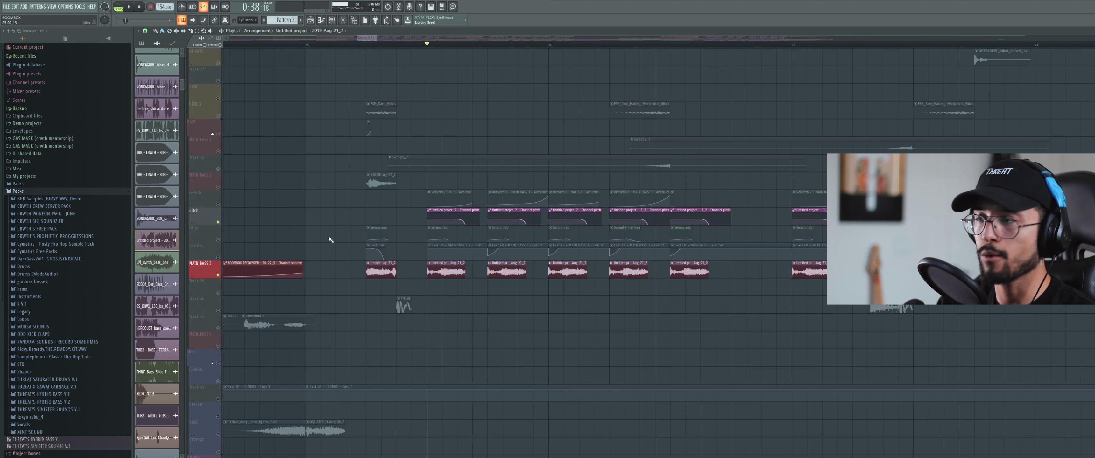
scroll(500, 286, "up", 2)
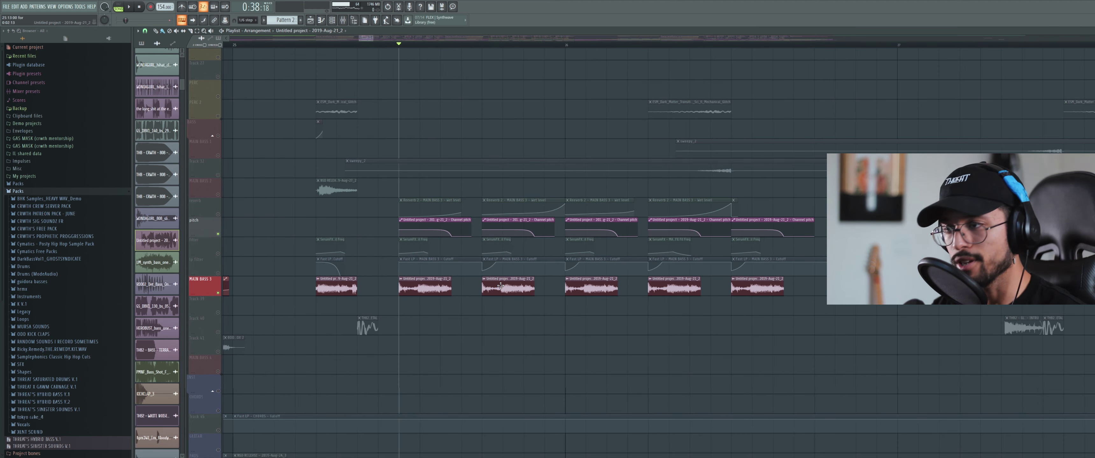
key("space")
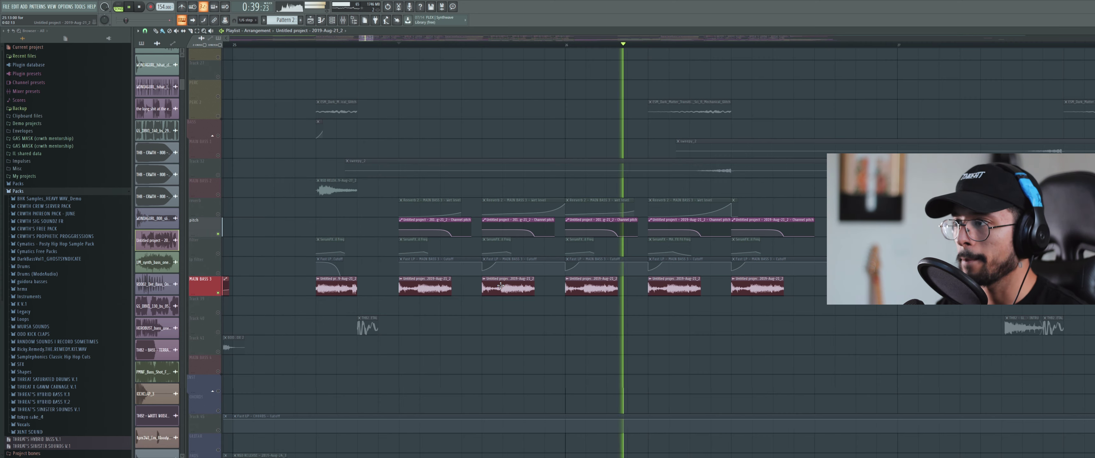
key("space")
scroll(501, 285, "up", 1)
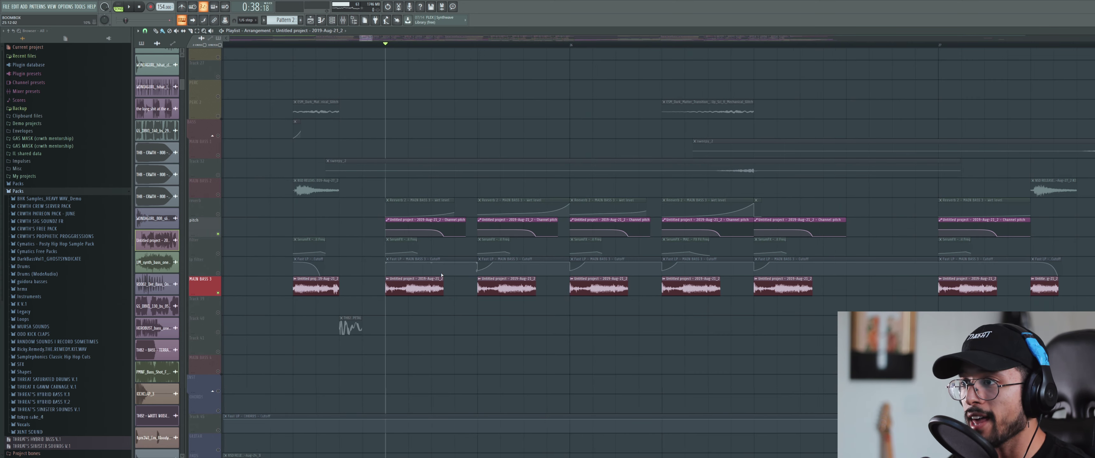
Bypass all effects on the MAIN BASS 3 mixer insert except the second SerumFX.
double_click(399, 289)
left_click(342, 20)
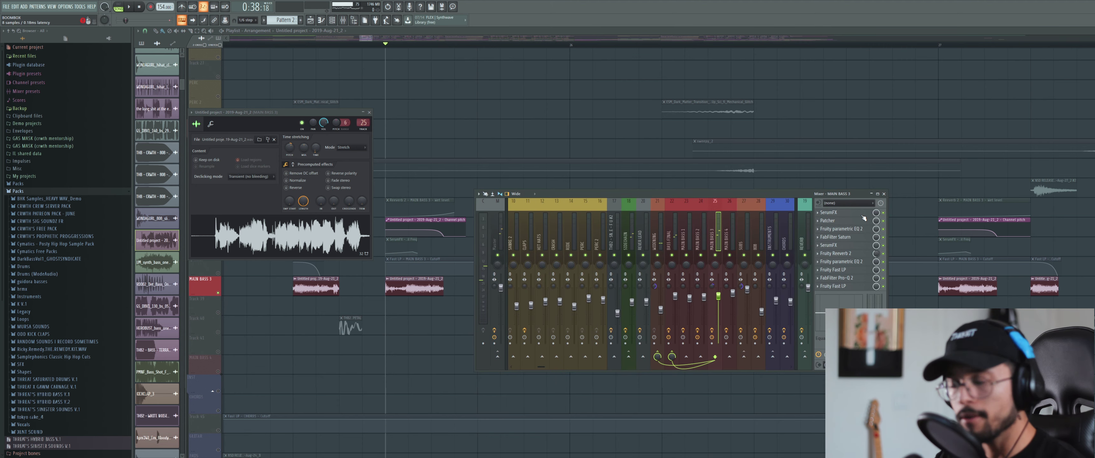
left_click_drag(883, 213, 883, 286)
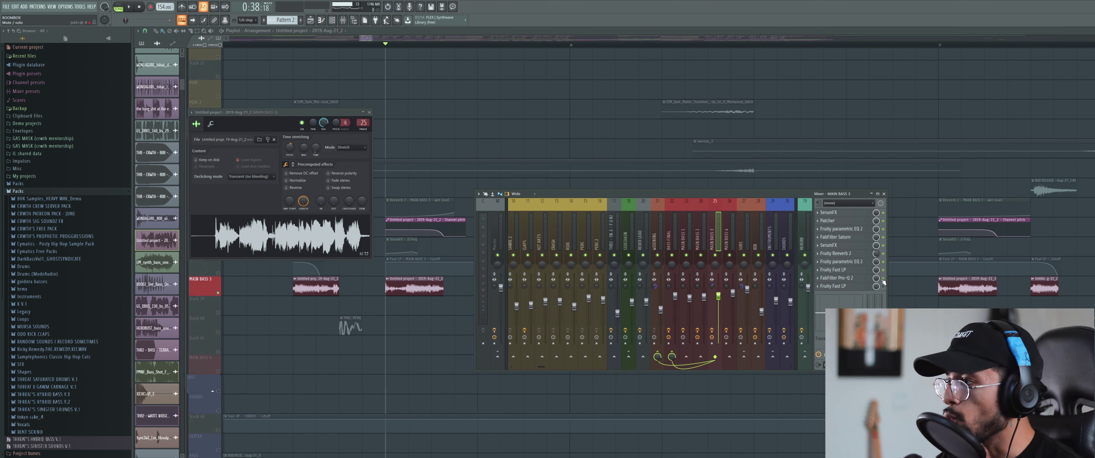
left_click(883, 245)
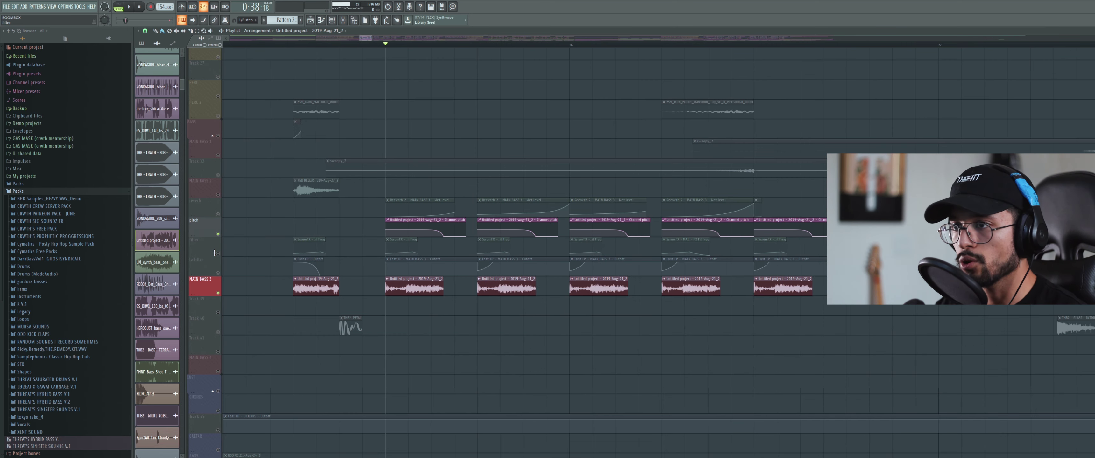
Enable the filter automation track, open the second SerumFX on MAIN BASS 3 and play the clips with it in view.
left_click(216, 253)
scroll(380, 238, "up", 1)
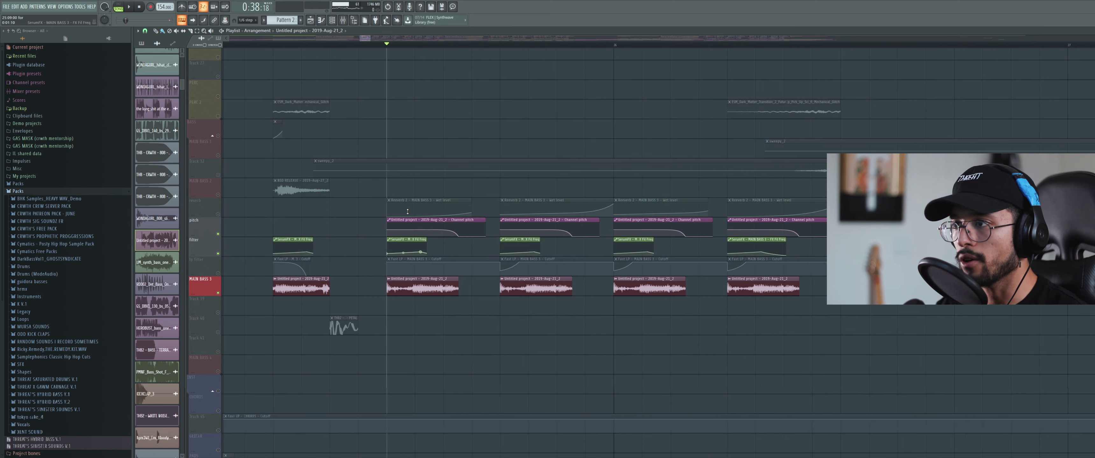
left_click(342, 20)
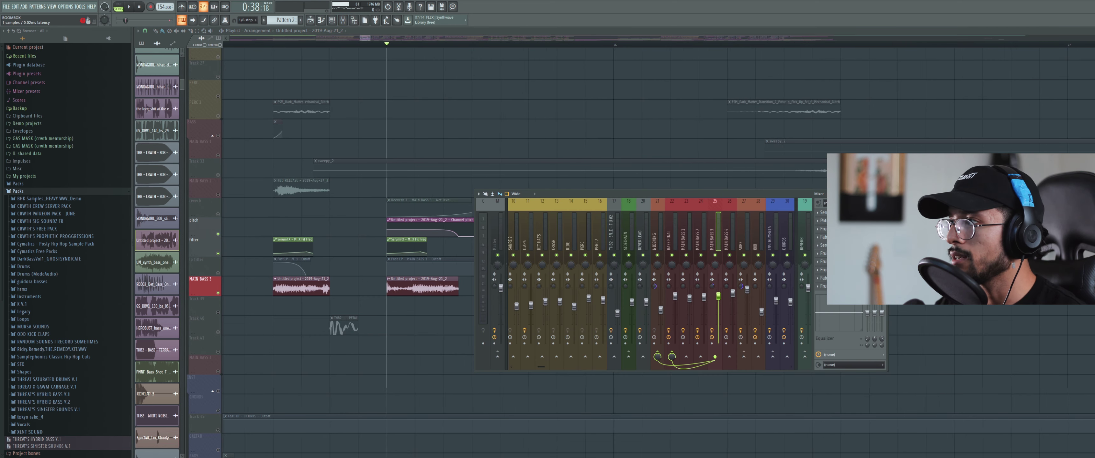
left_click(846, 245)
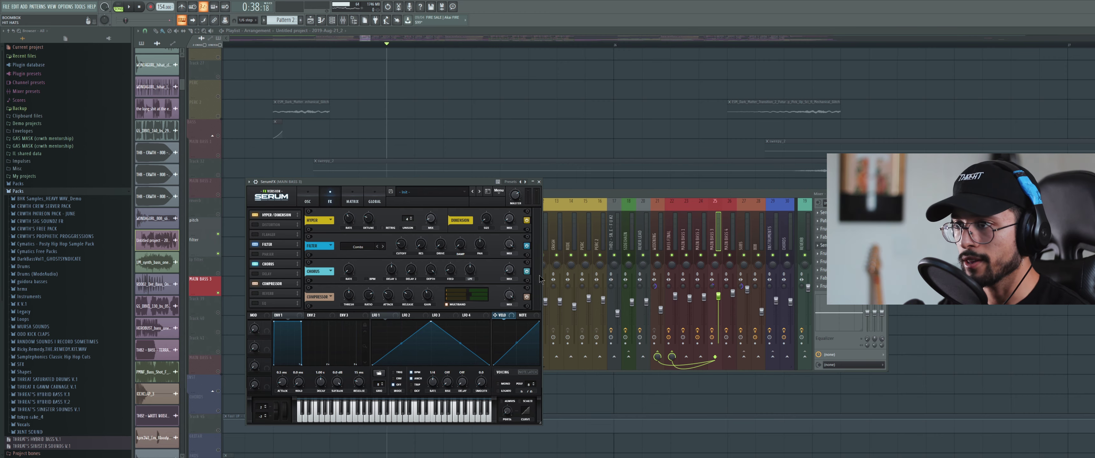
left_click_drag(373, 179, 698, 152)
key("space")
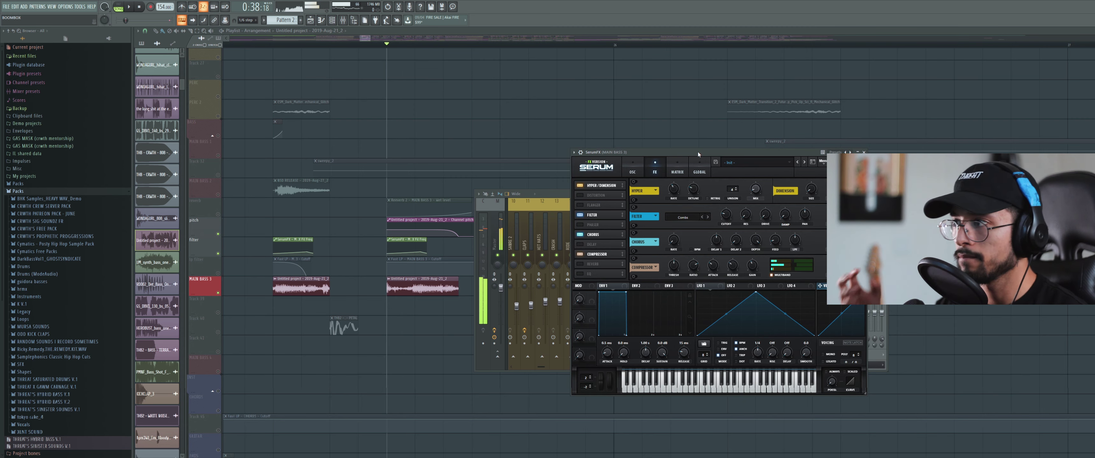
key("space")
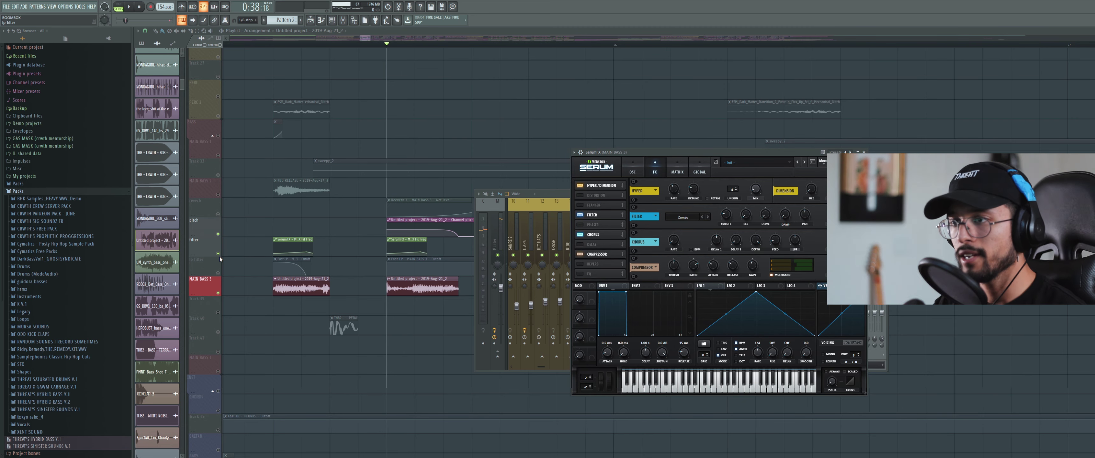
Compare playback of MAIN BASS 3 with the filter automation track muted and enabled, with the mixer in view.
left_click(219, 253)
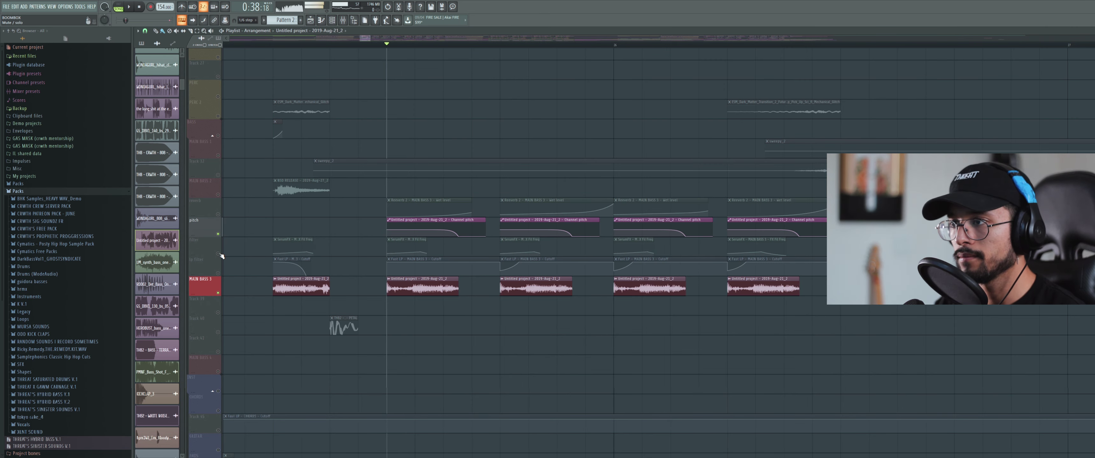
left_click(219, 254)
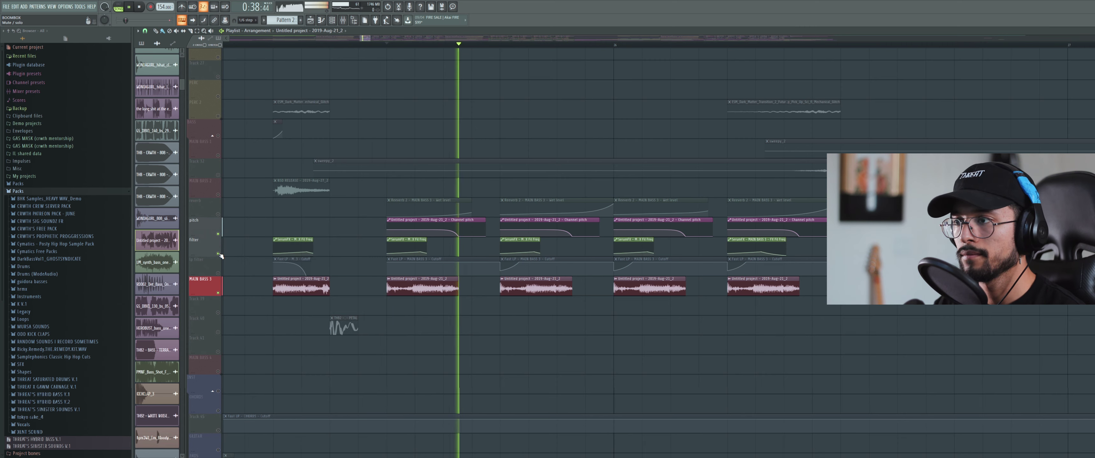
key("F9")
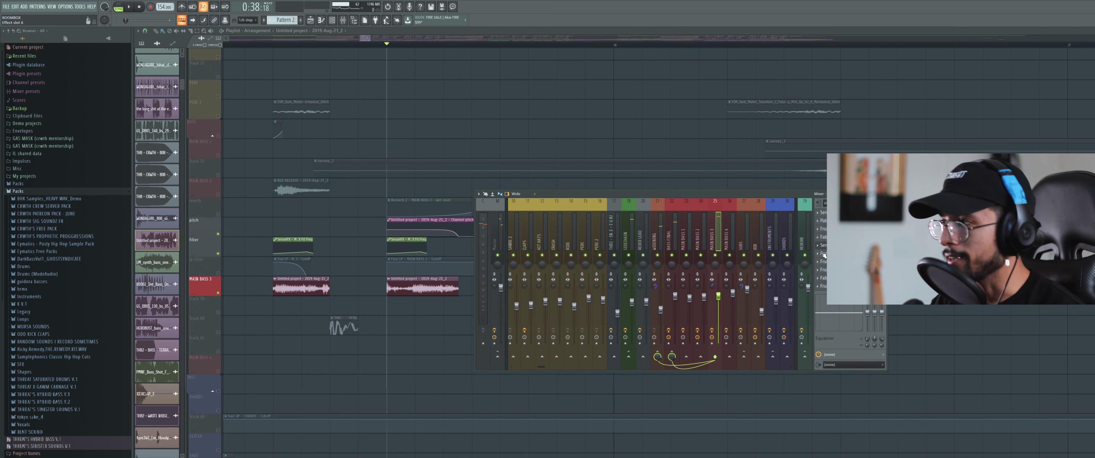
key("space")
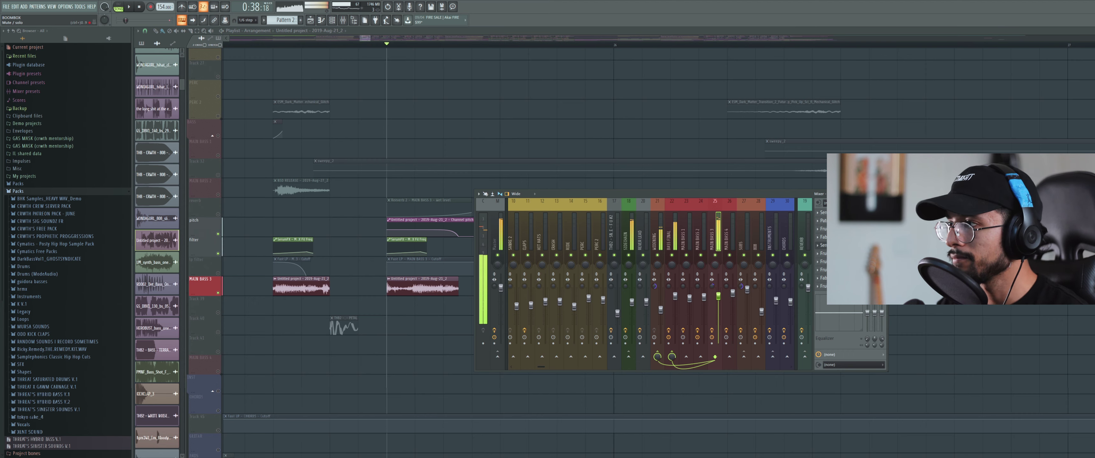
key("space")
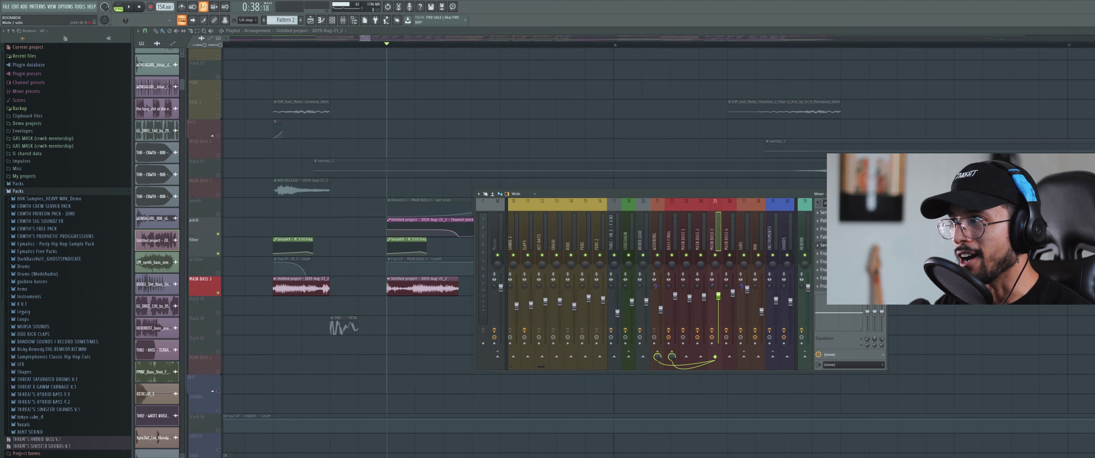
key("space")
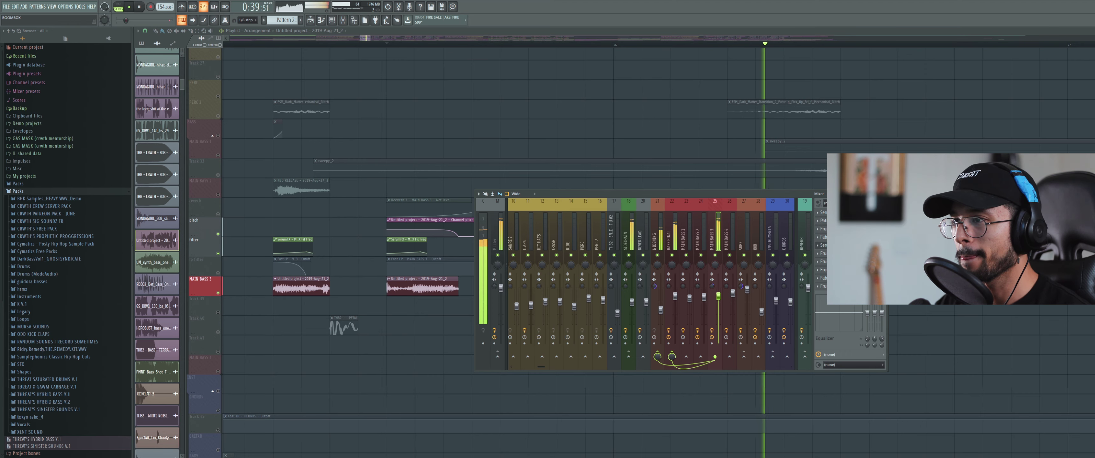
key("space")
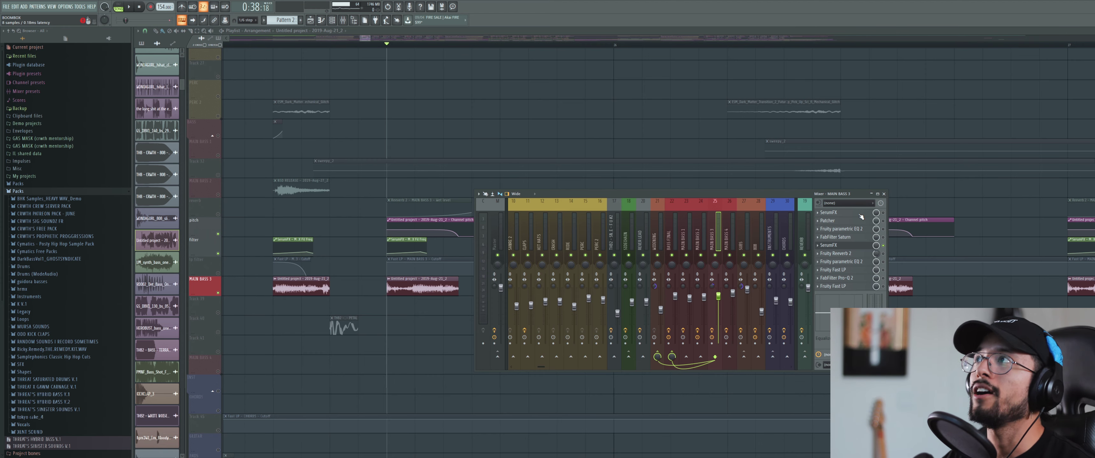
Examine the first SerumFX on the MAIN BASS 3 insert and open the Patcher effect beside it.
left_click(860, 214)
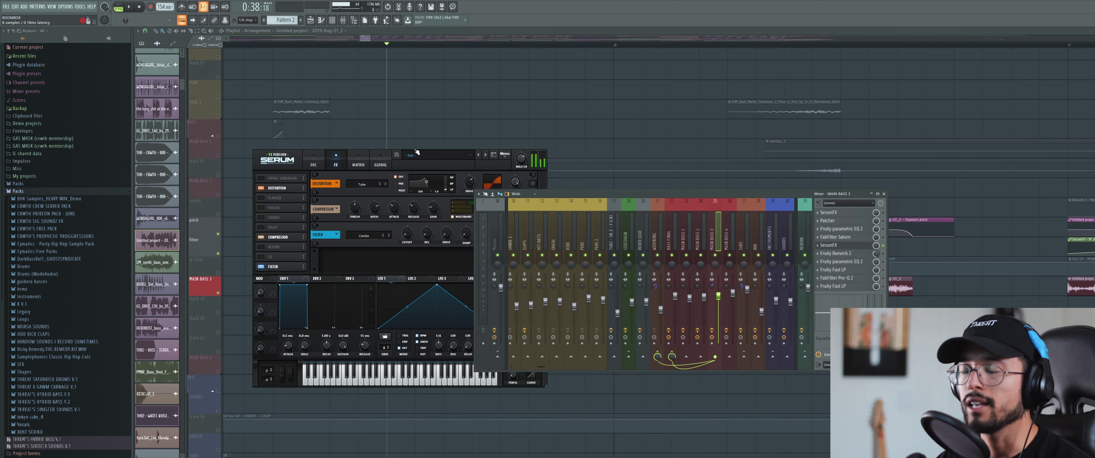
key("Escape")
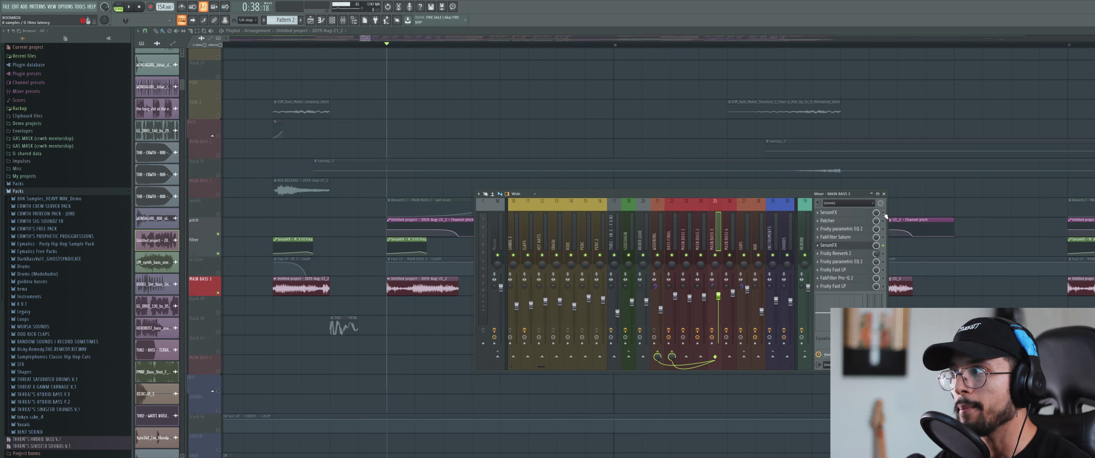
left_click(842, 214)
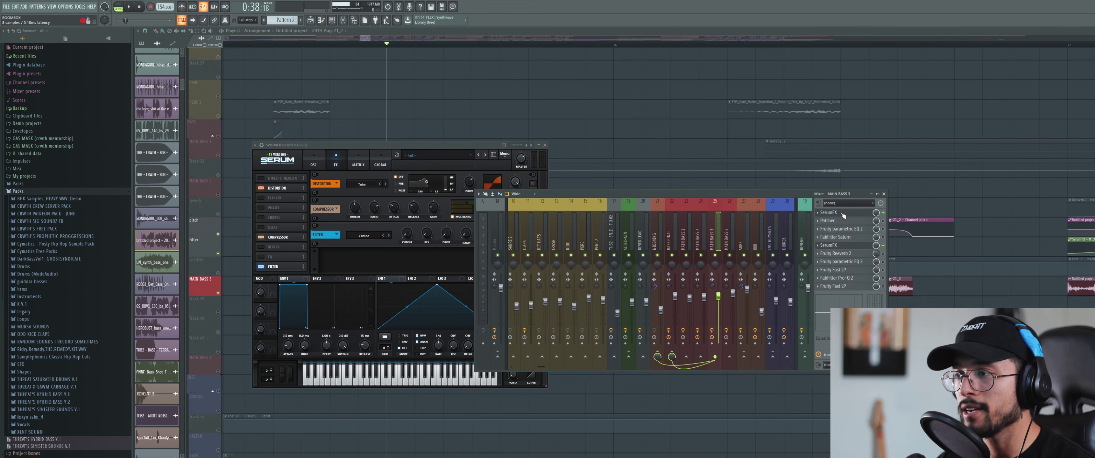
left_click_drag(573, 191, 648, 196)
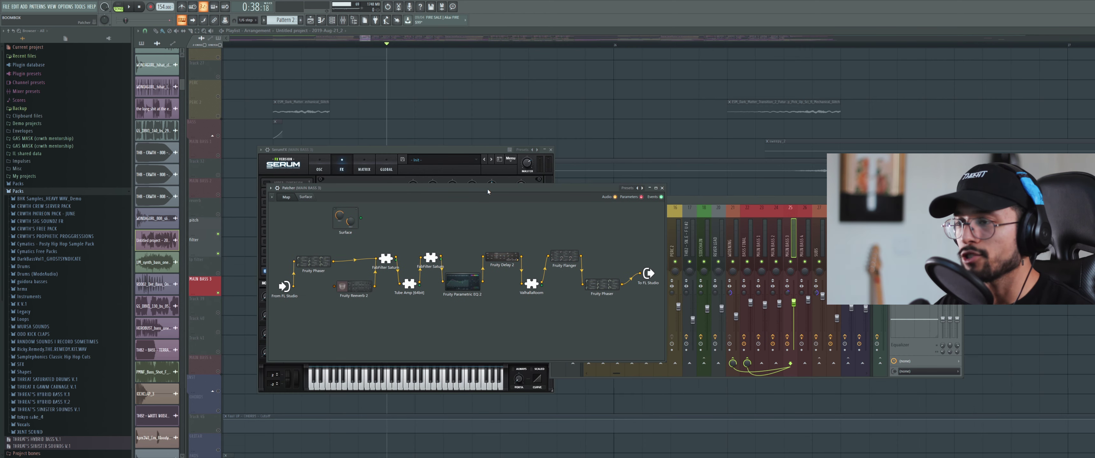
Move the Fruity Reeverb 2 module below the rest of the Patcher chain and reposition the Patcher window.
left_click_drag(351, 289, 339, 319)
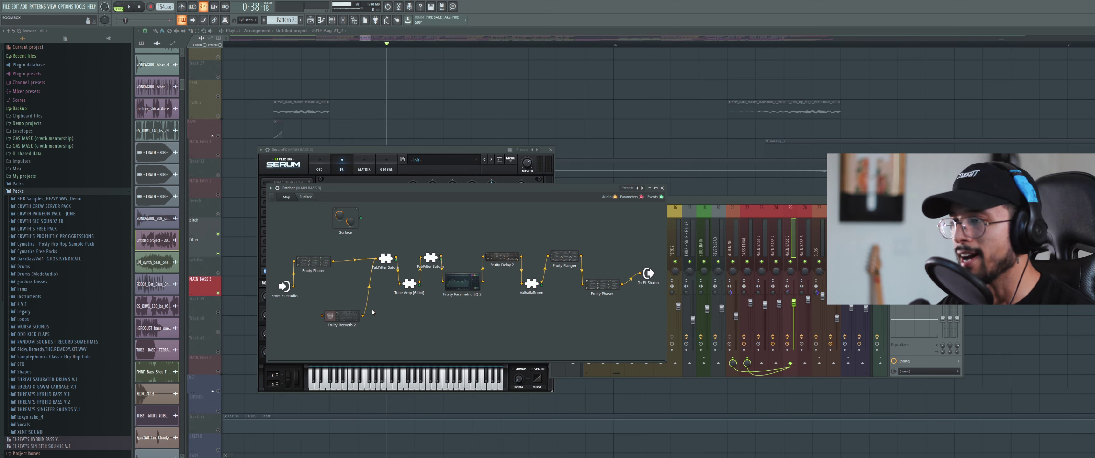
left_click_drag(348, 318, 358, 319)
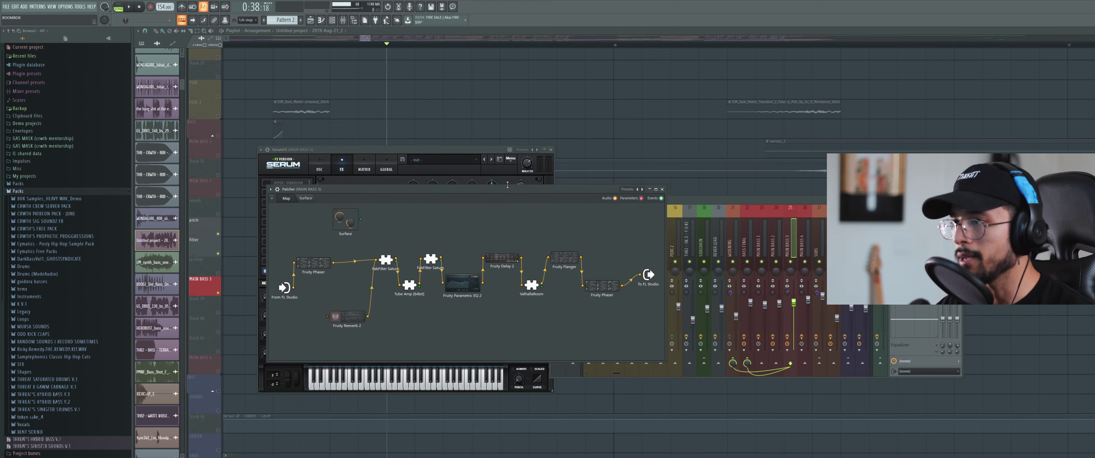
left_click_drag(503, 186, 633, 169)
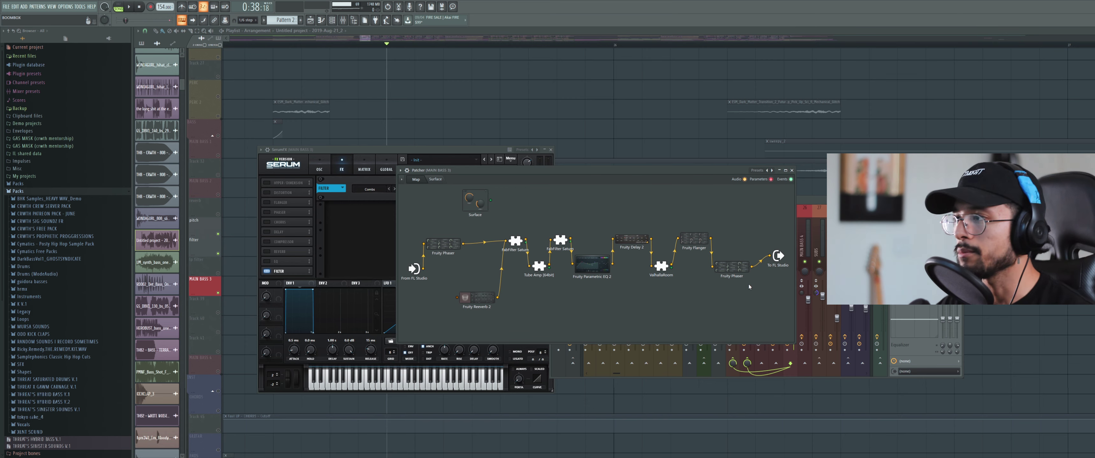
Open the ValhallaRoom module inside Patcher and close its window.
left_click_drag(662, 268, 661, 272)
left_click(661, 273)
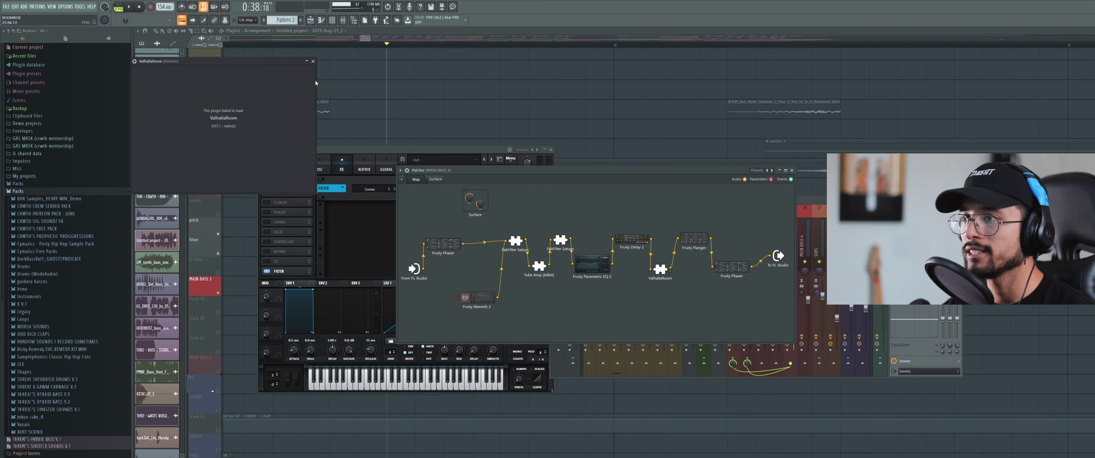
left_click(314, 62)
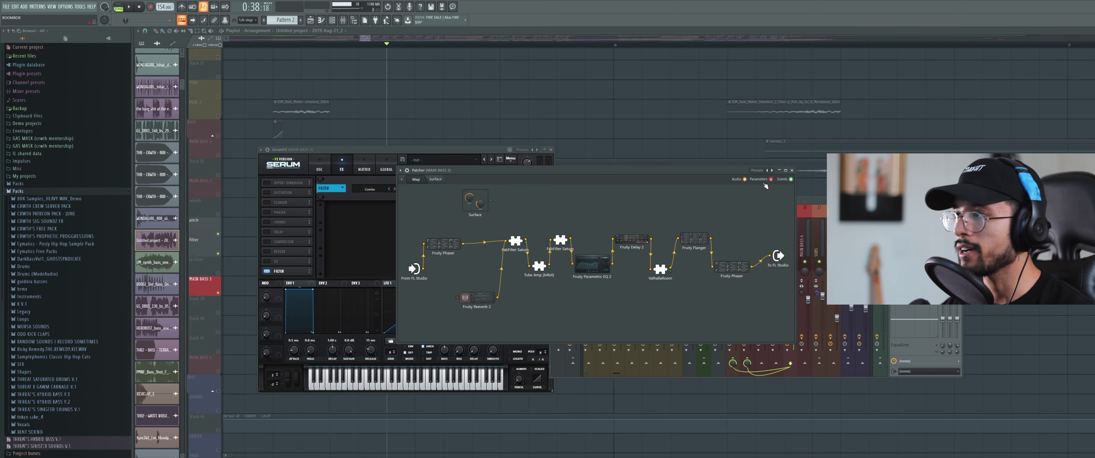
Close the Patcher and SerumFX windows and play the MAIN BASS 3 clips.
left_click(791, 170)
left_click_drag(472, 152, 448, 147)
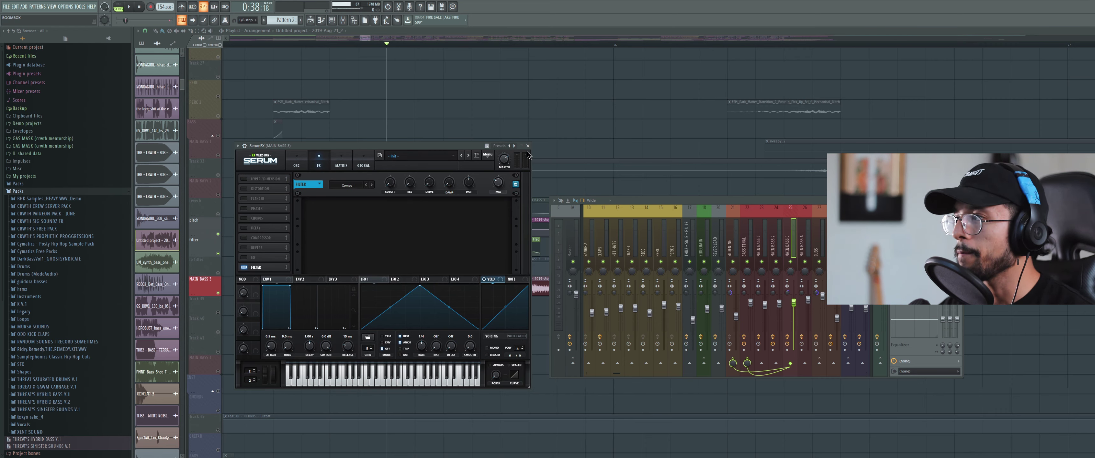
left_click(528, 146)
key("space")
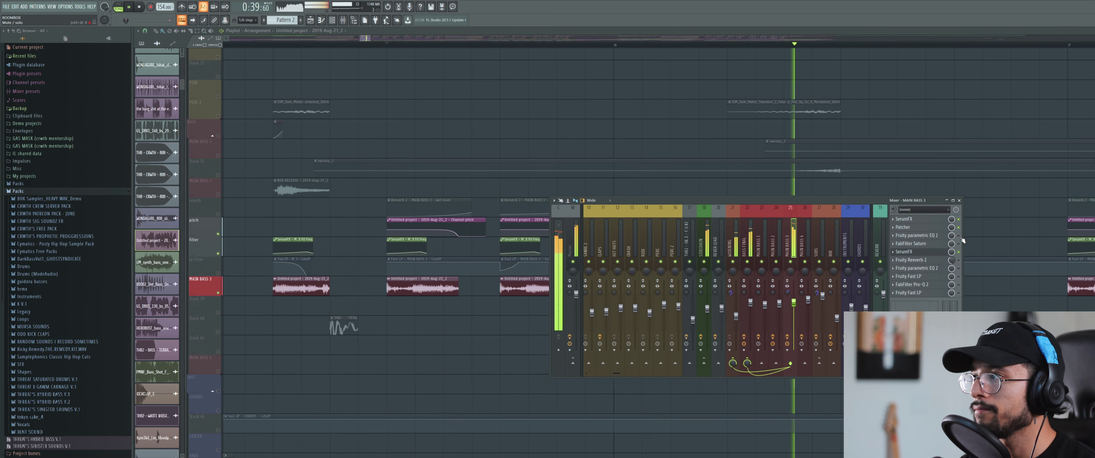
key("space")
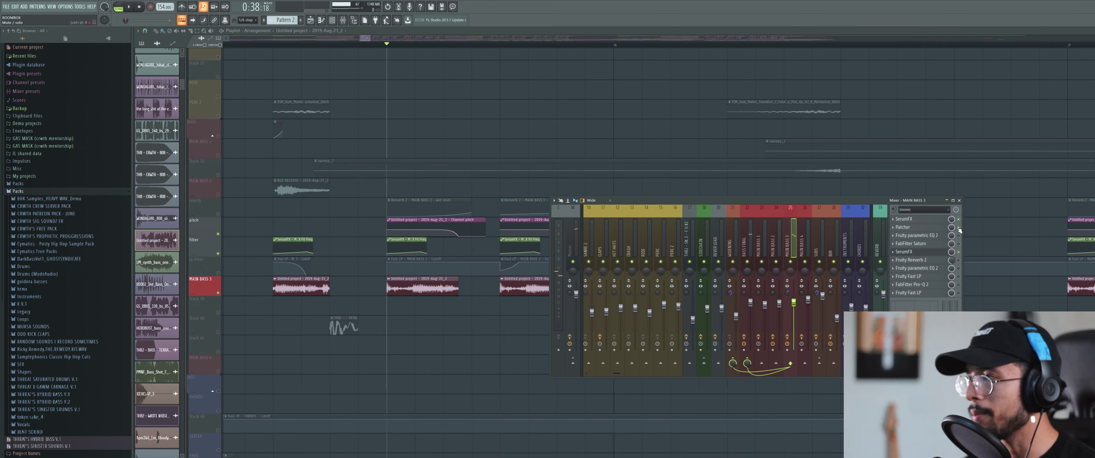
Open the first Fruity Parametric EQ 2, FabFilter Saturn and Fruity Reeverb 2 on MAIN BASS 3 to view their settings.
left_click(922, 235)
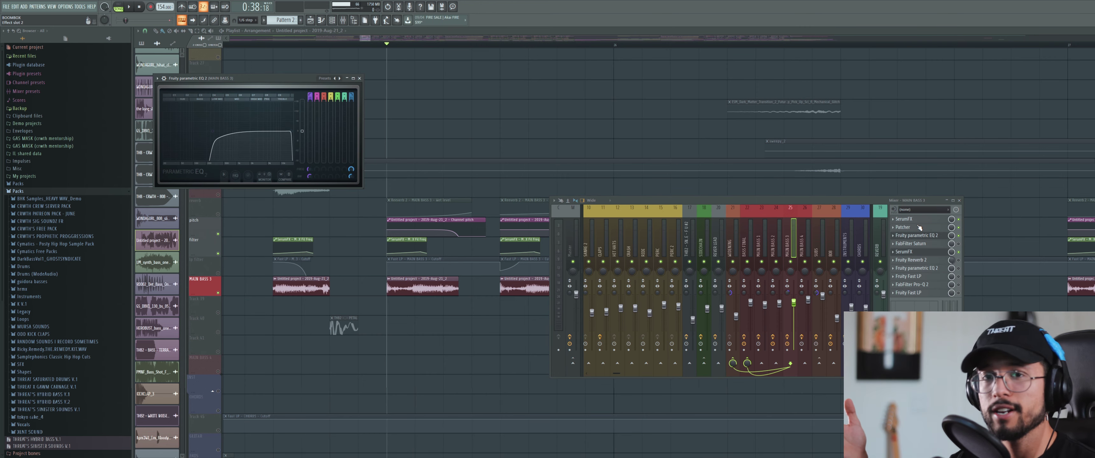
left_click(936, 244)
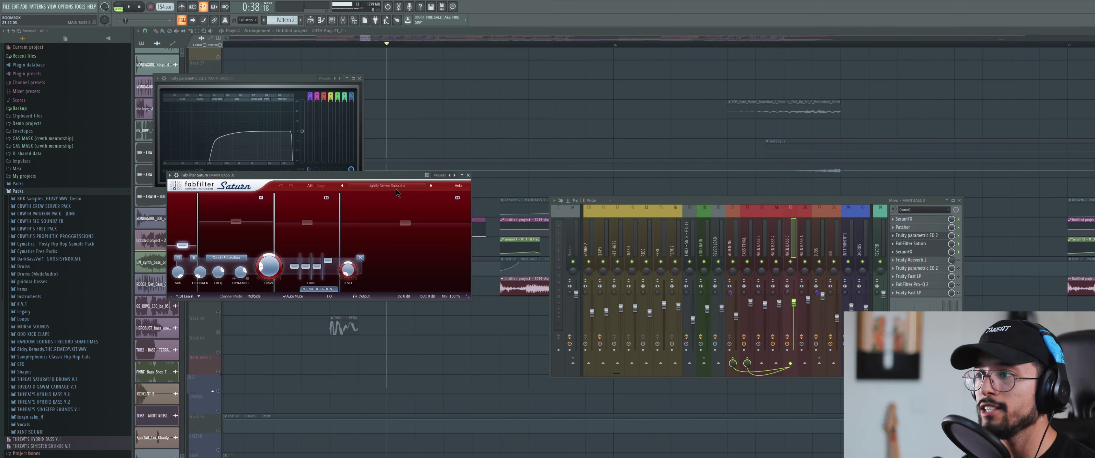
left_click(914, 260)
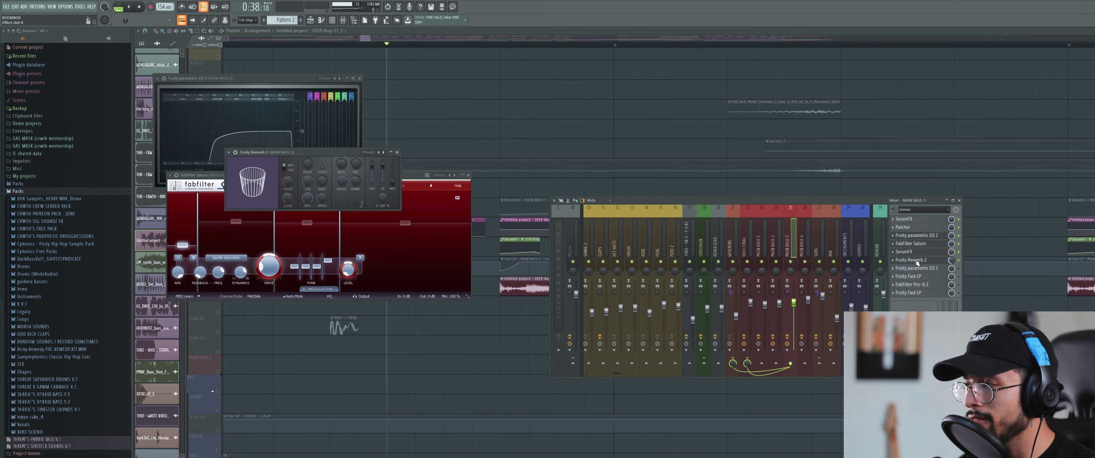
Enable the reverb automation track alongside pitch and filter, and play the MAIN BASS 3 clips.
left_click(914, 260)
left_click(913, 259)
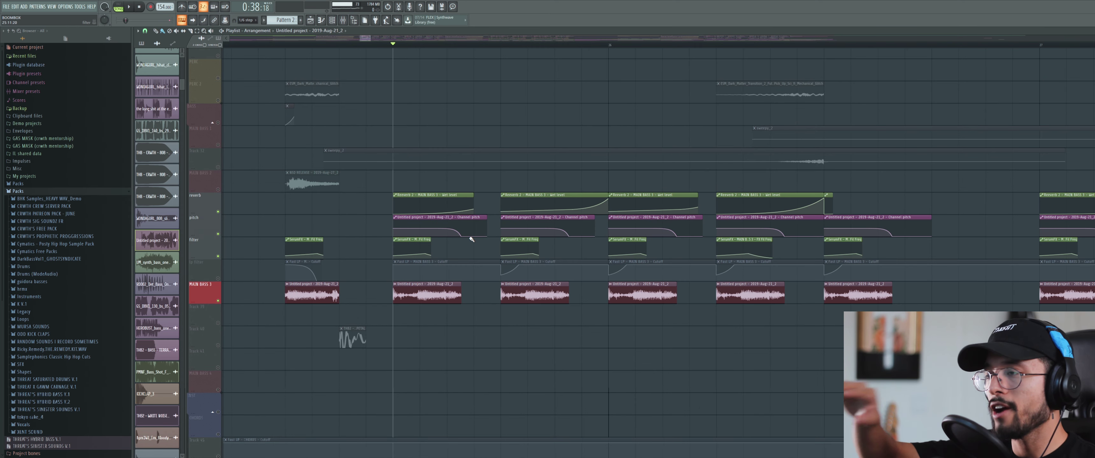
key("space")
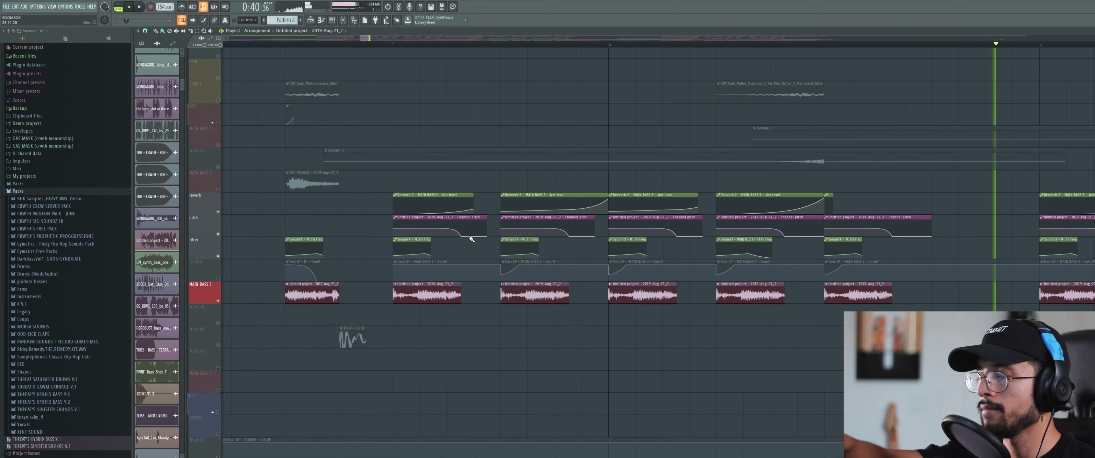
key("space")
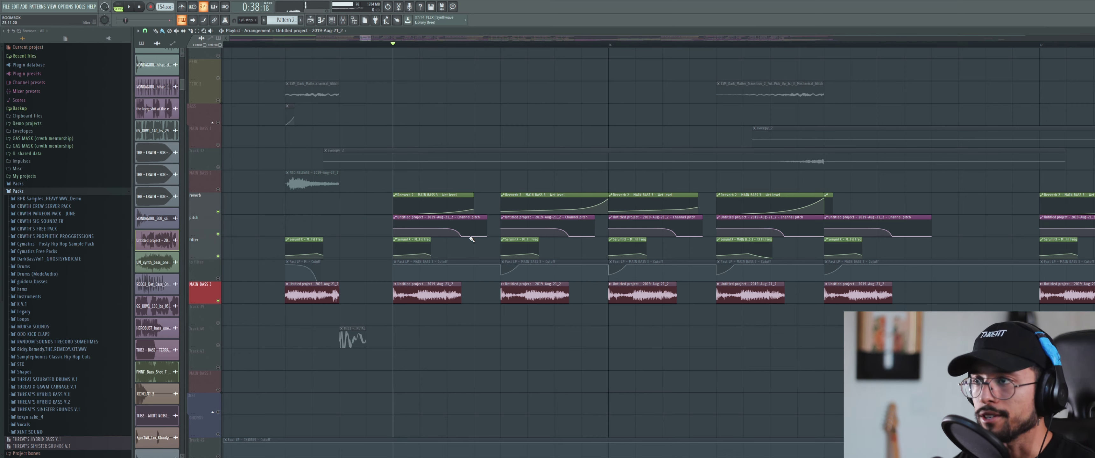
Open the second Fruity Parametric EQ 2 and FabFilter Pro-Q 2 on MAIN BASS 3 to view their curves.
key("F9")
left_click(914, 269)
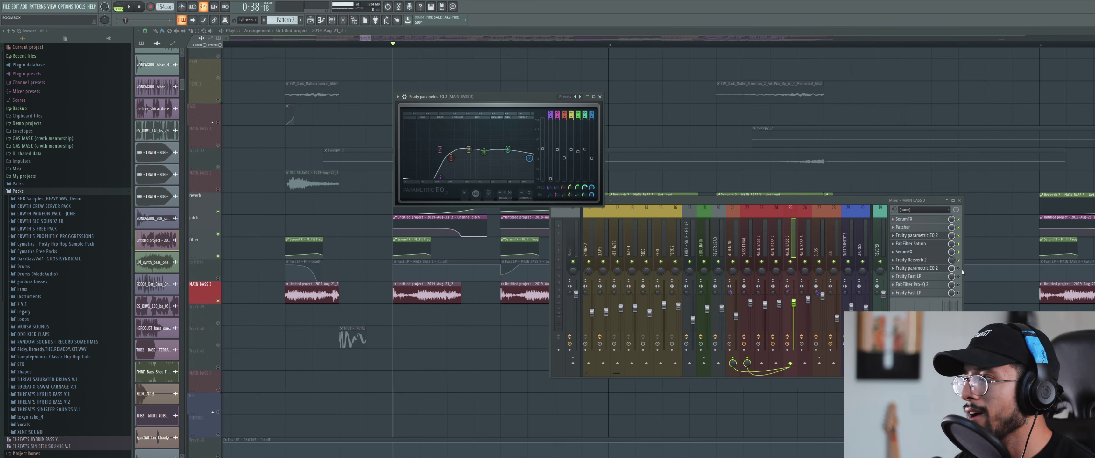
left_click(918, 285)
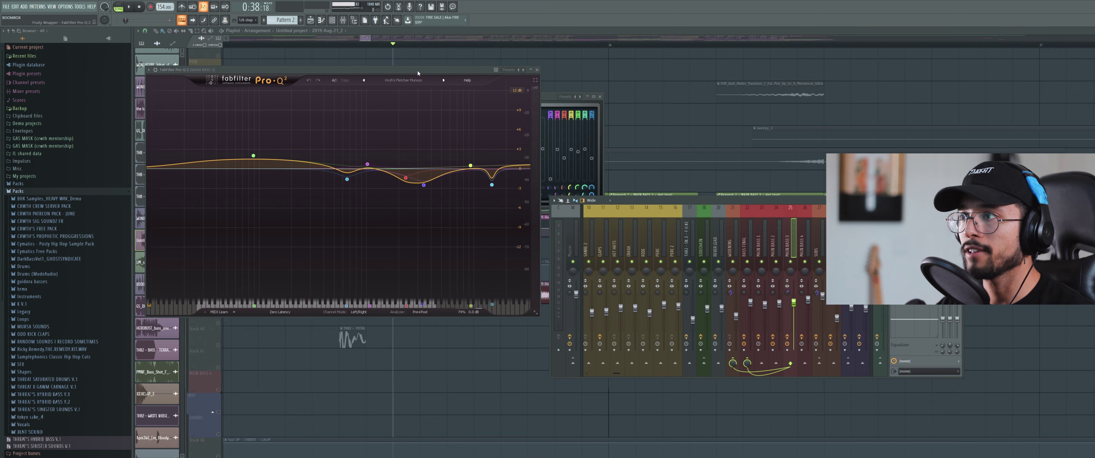
Play MAIN BASS 3 with FabFilter Pro-Q 2 open, stop playback, and open its Fruity Fast LP effect.
mouse_move(410, 193)
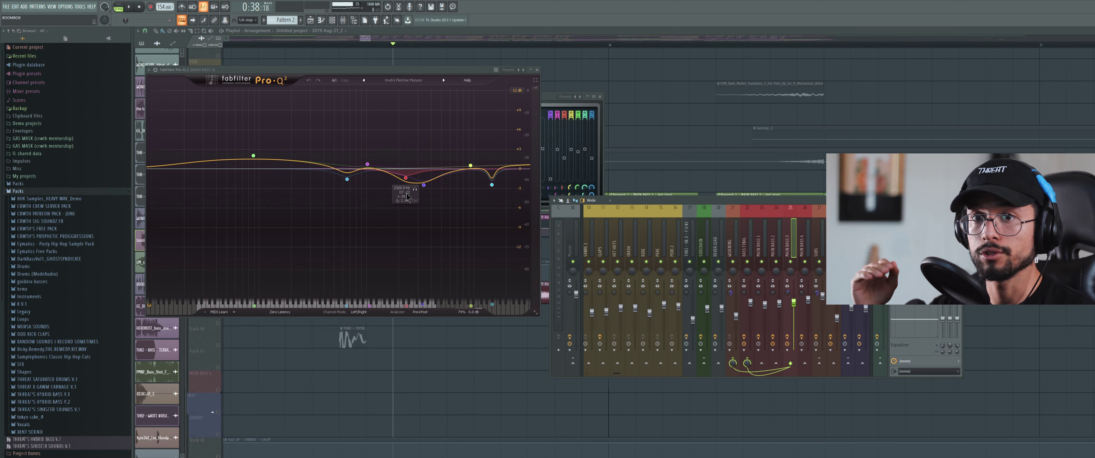
key("space")
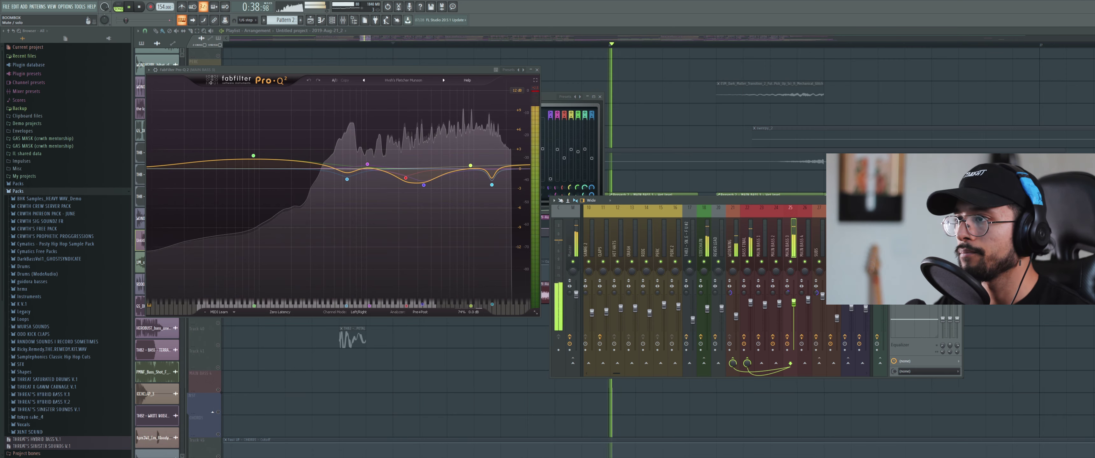
key("space")
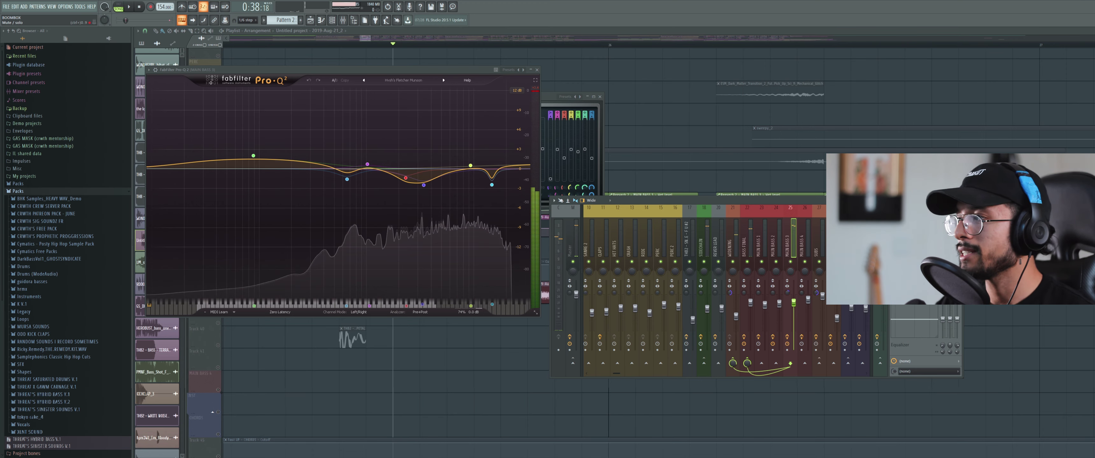
left_click(923, 251)
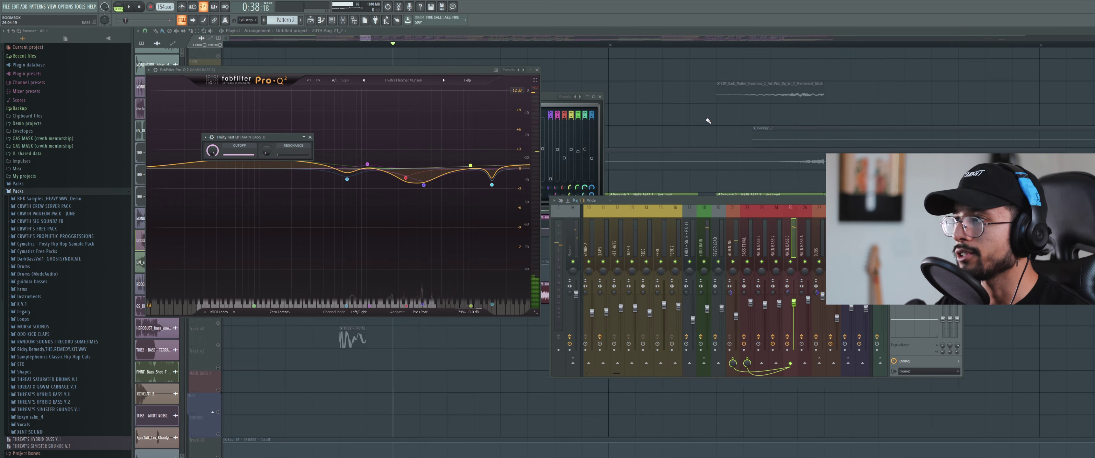
Enable the lp filter automation track alongside reverb, pitch and filter, and play the MAIN BASS 3 clips.
key("F5")
scroll(689, 128, "down", 4)
scroll(625, 213, "up", 2)
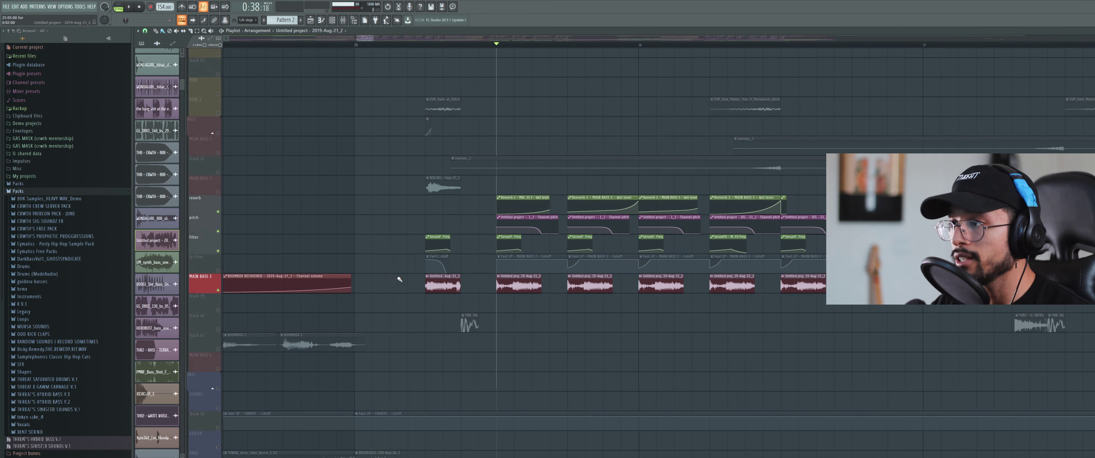
left_click(218, 270)
scroll(533, 285, "up", 3)
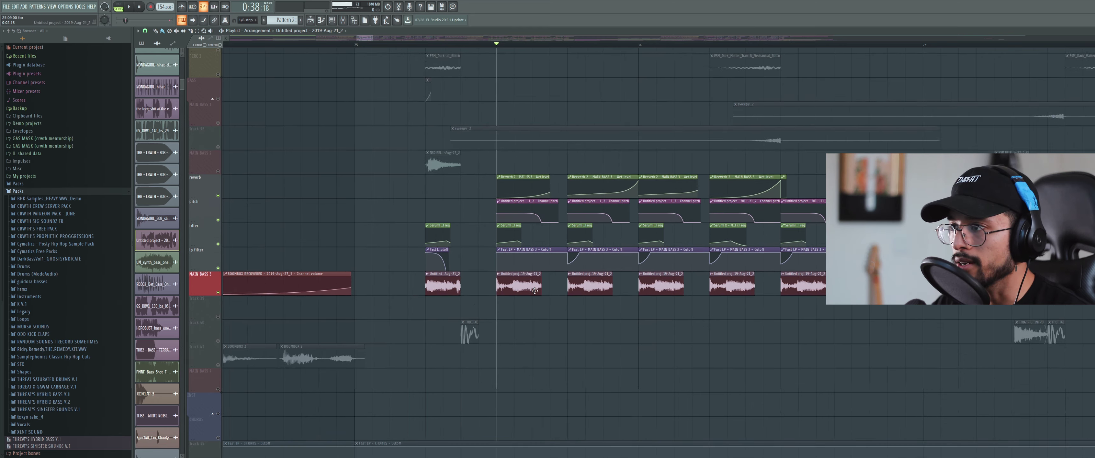
key("space")
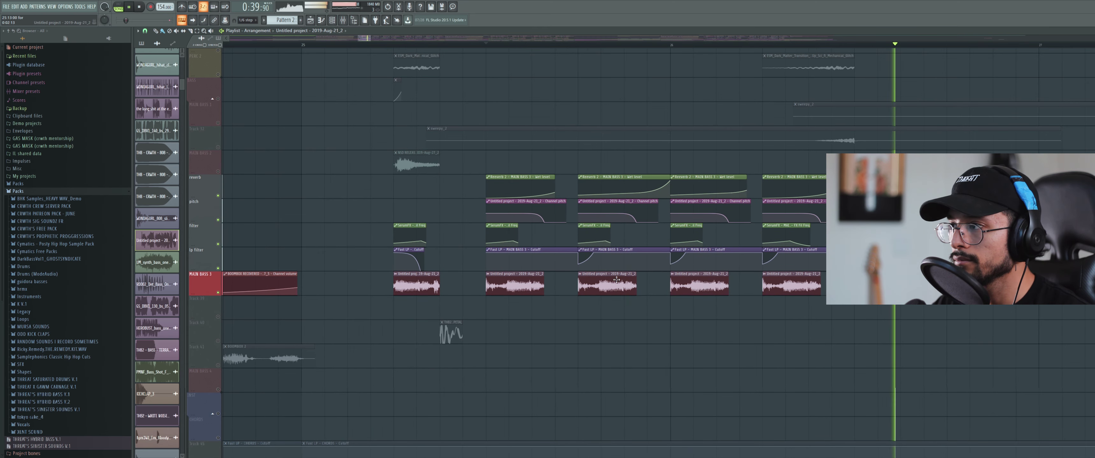
key("space")
scroll(571, 55, "up", 2)
left_click(574, 44)
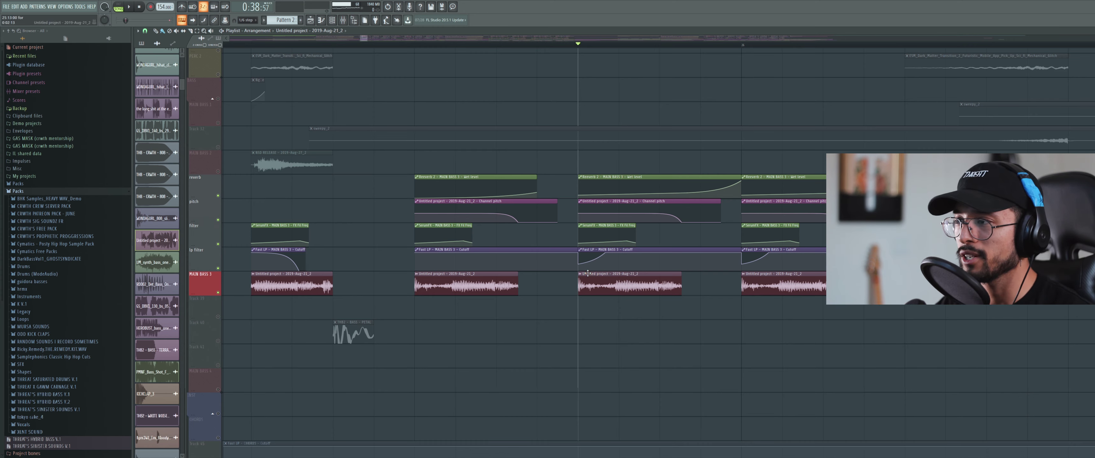
Solo the PRE DROP VOCALS and MAIN VOCALS tracks and examine their recorded clips in the playlist.
scroll(594, 314, "down", 6)
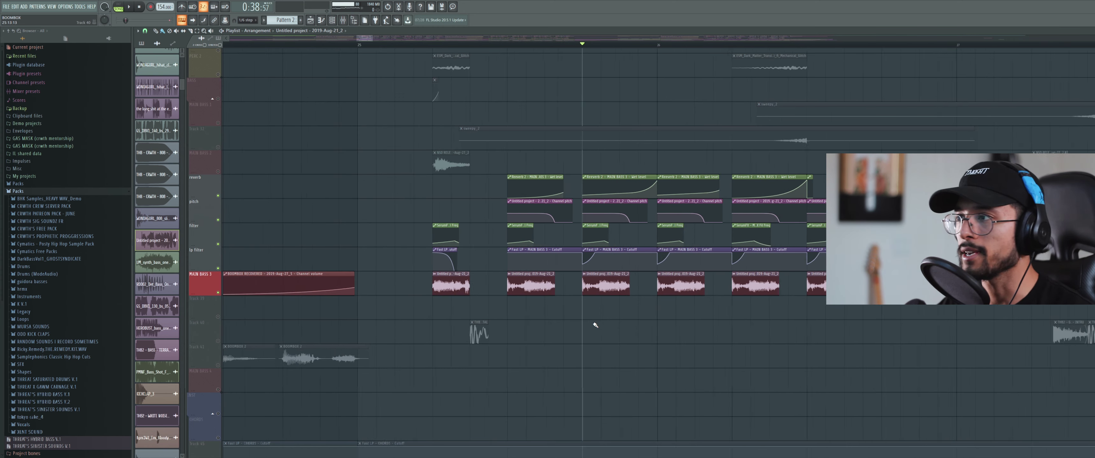
scroll(662, 314, "down", 8)
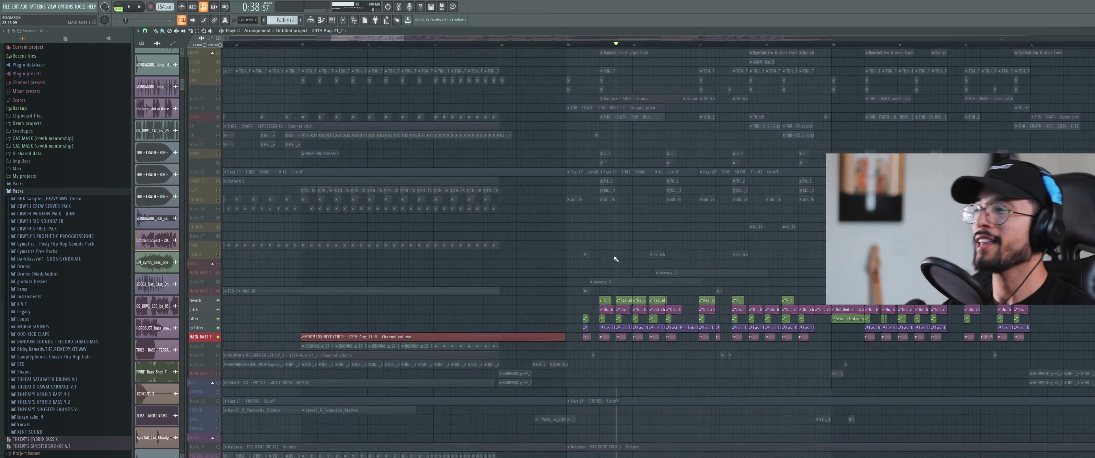
scroll(616, 266, "down", 3)
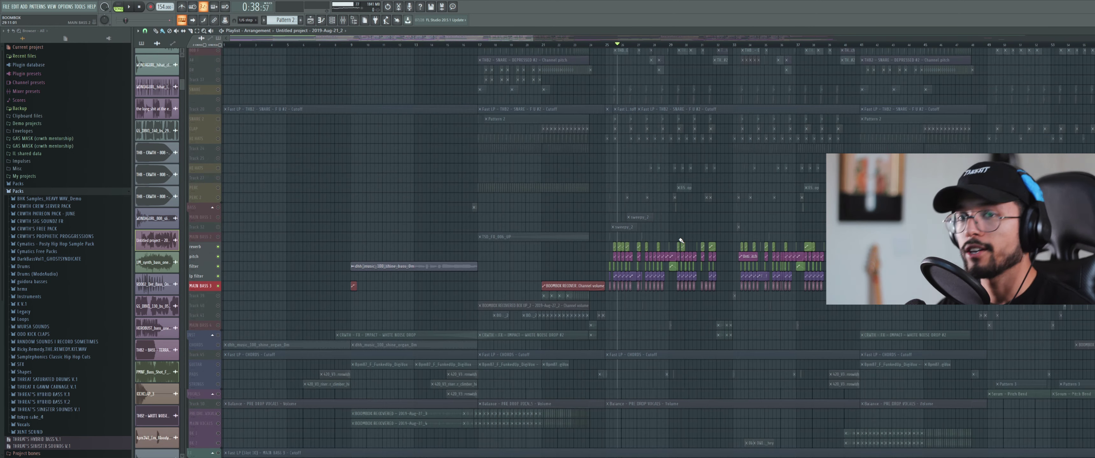
scroll(383, 292, "up", 5)
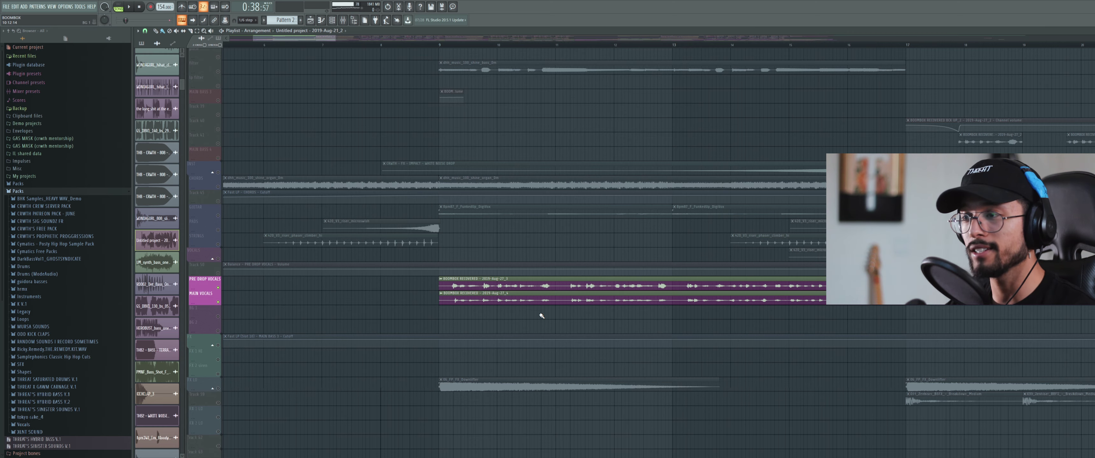
scroll(474, 316, "up", 2)
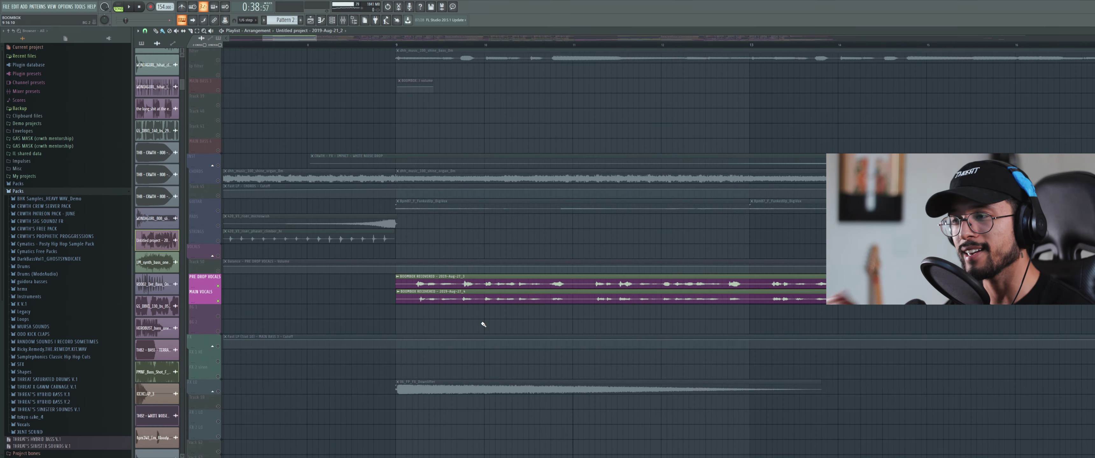
scroll(484, 325, "down", 2)
scroll(496, 320, "up", 2)
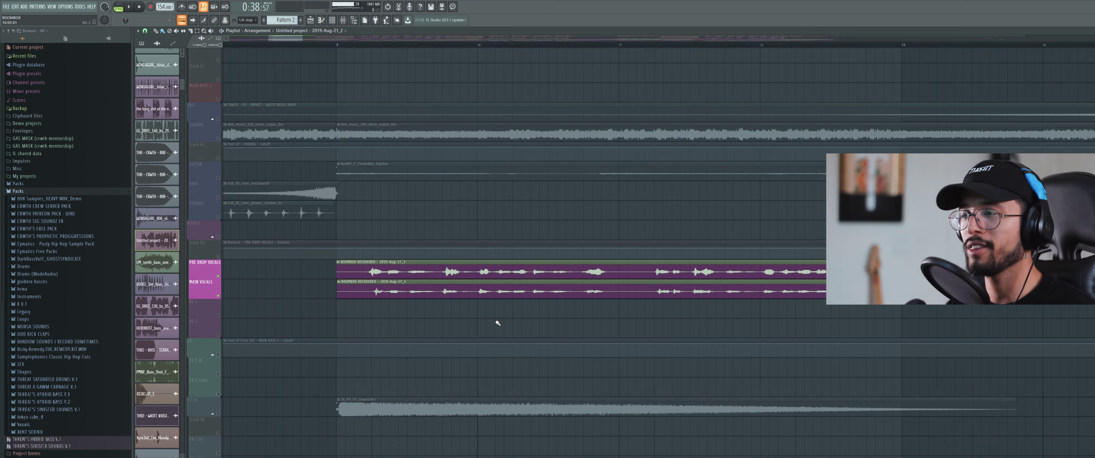
scroll(497, 323, "down", 1)
scroll(497, 321, "up", 3)
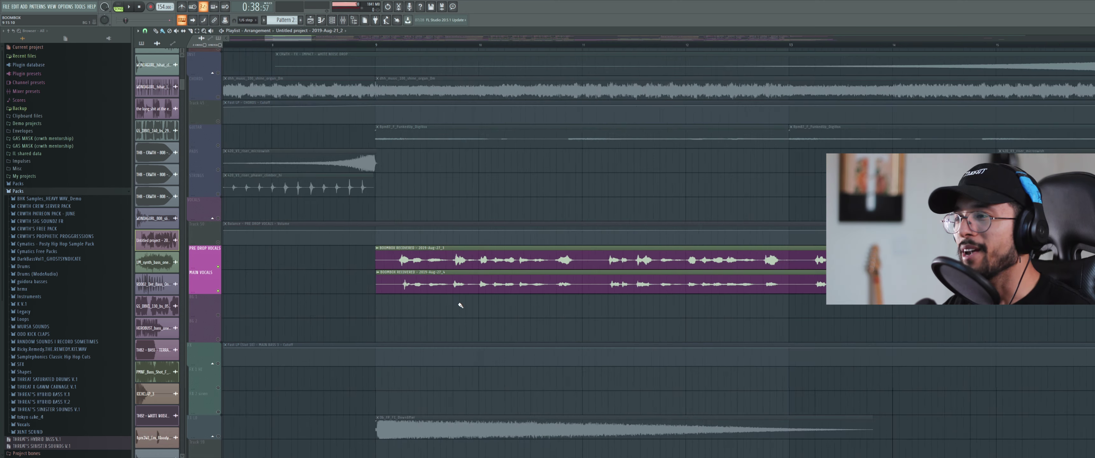
scroll(444, 290, "down", 4)
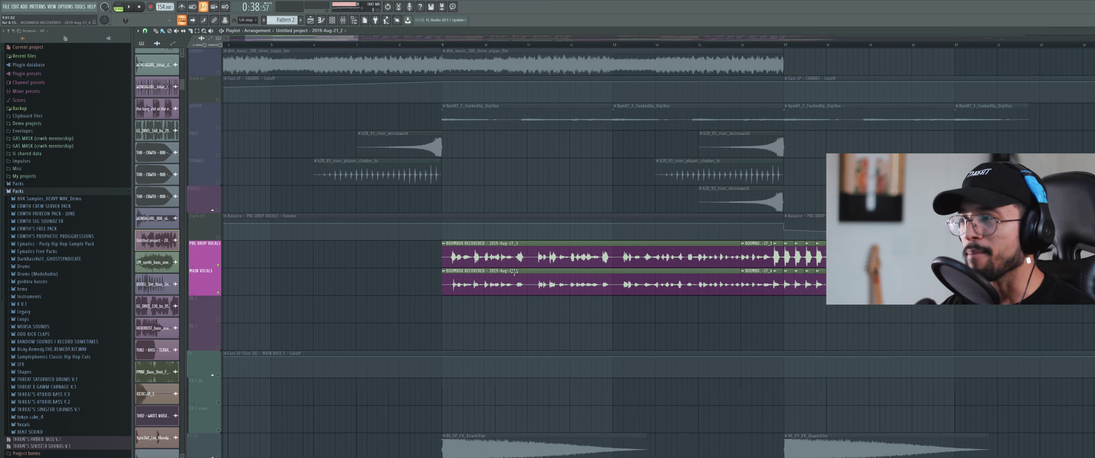
scroll(537, 274, "down", 4)
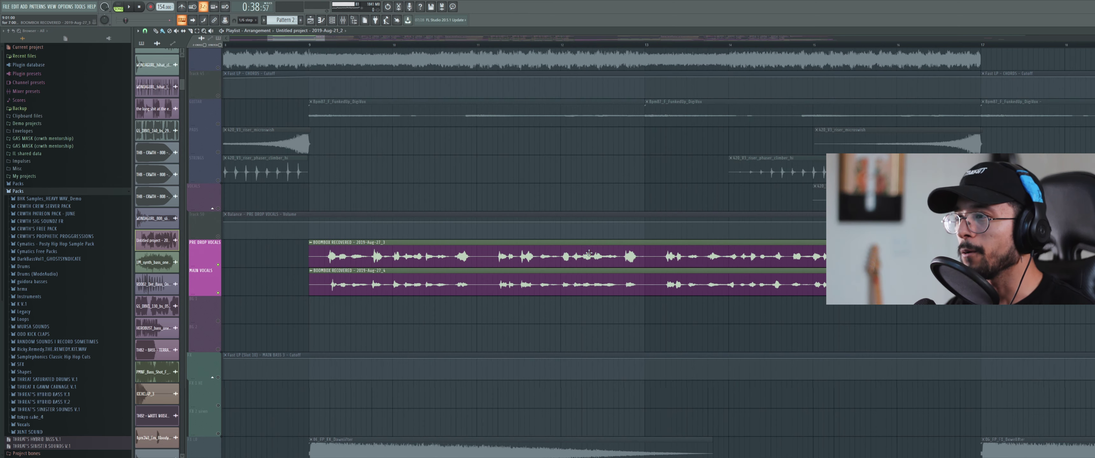
Open the channel settings of the long recorded PRE DROP VOCALS clip and view the full vocal section.
double_click(553, 258)
scroll(553, 258, "down", 2)
scroll(524, 251, "up", 1)
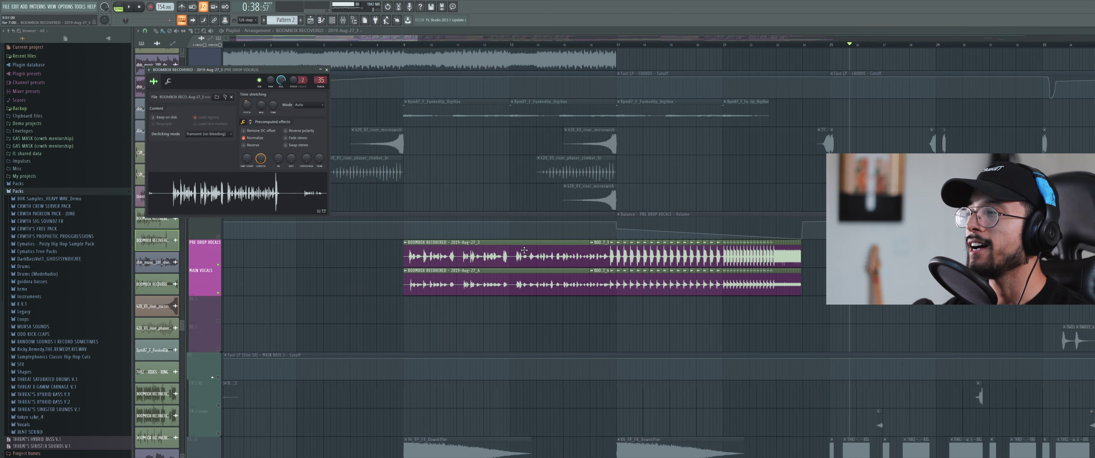
Solo MAIN BASS 3 together with its lp filter and filter automation tracks, and play the bass clips.
scroll(940, 287, "up", 3)
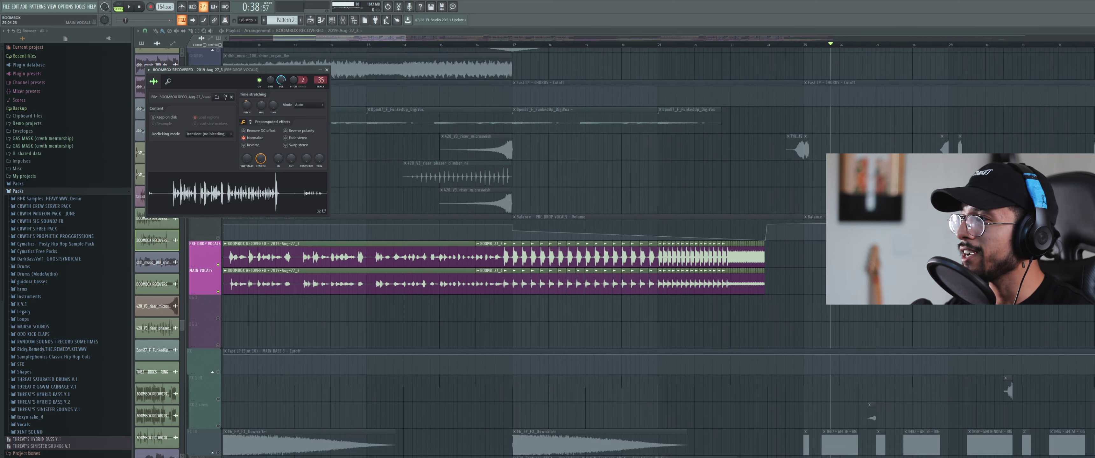
scroll(940, 287, "down", 2)
scroll(816, 238, "down", 5)
scroll(816, 238, "up", 8)
scroll(782, 247, "up", 4)
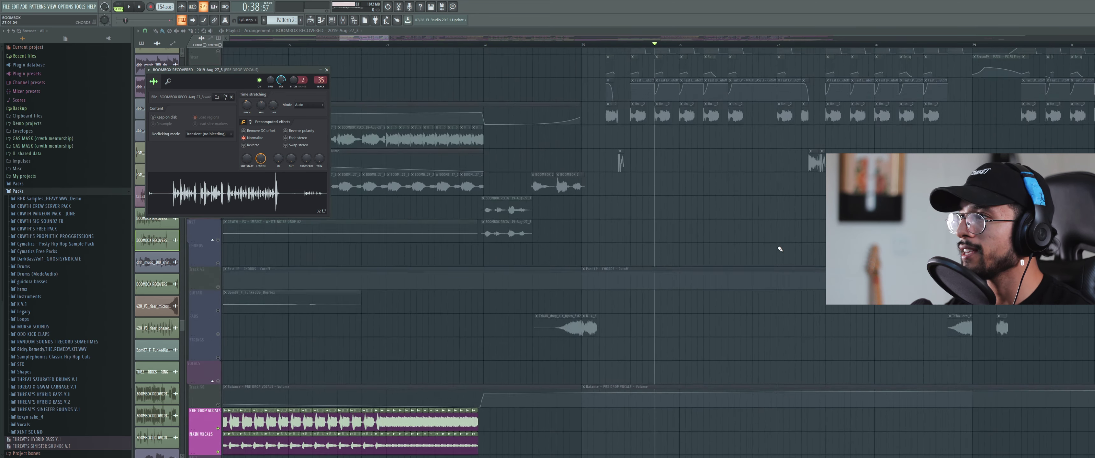
scroll(528, 268, "up", 1)
left_click_drag(218, 240, 218, 193)
key("space")
scroll(736, 199, "up", 1)
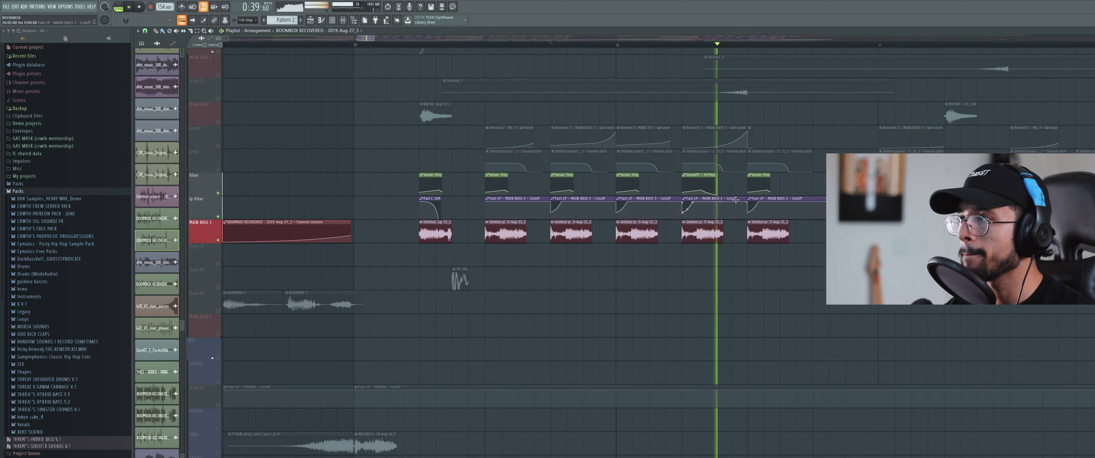
left_click(681, 44)
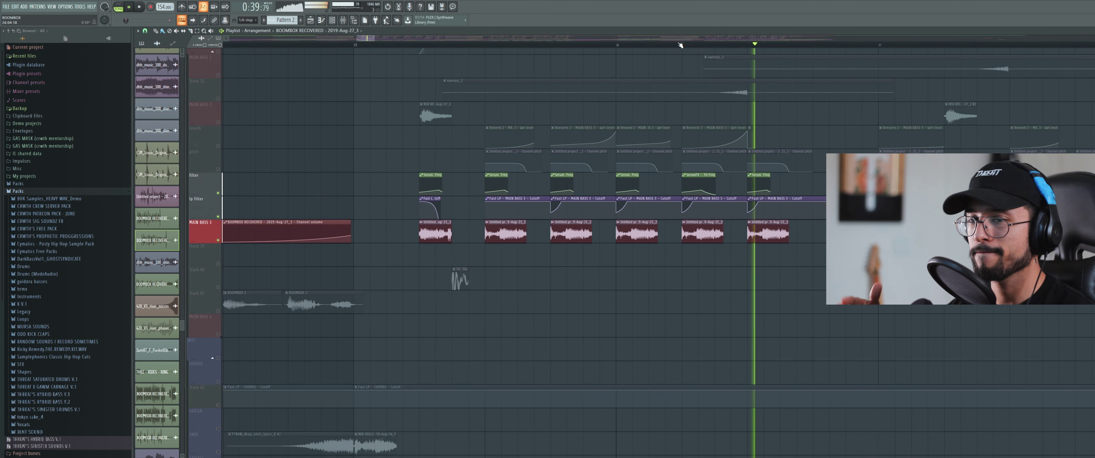
key("space")
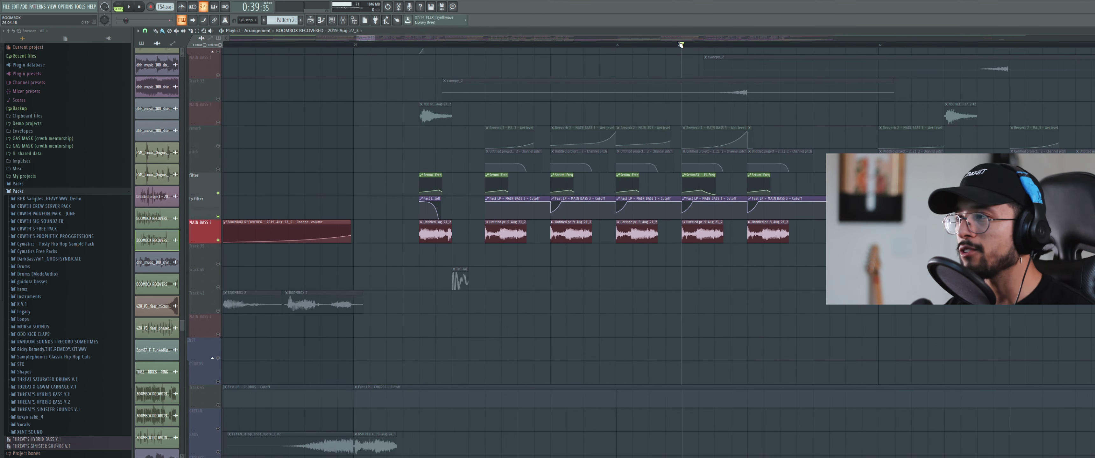
Cancel the MAIN BASS 3 solo so every playlist track is enabled.
scroll(778, 194, "down", 1)
scroll(782, 193, "down", 1)
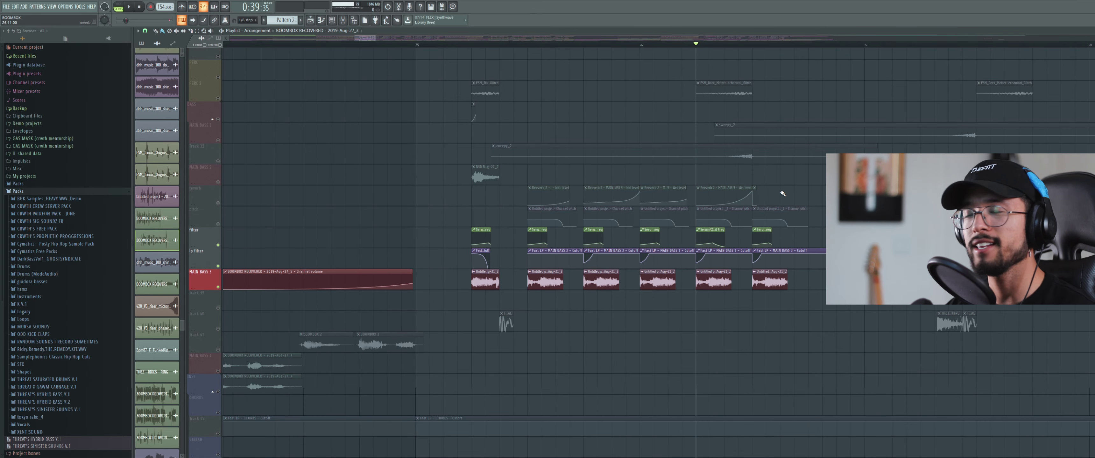
scroll(807, 193, "down", 4)
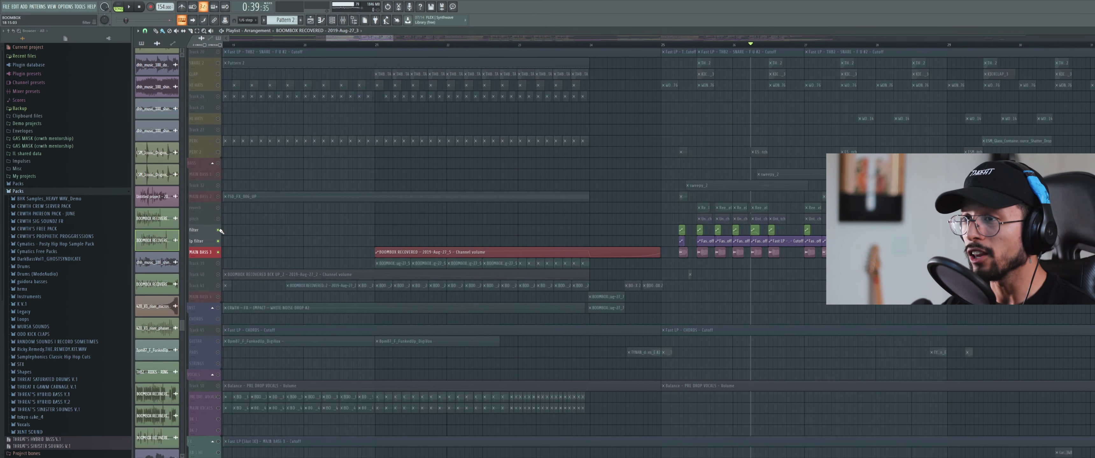
right_click(218, 231)
right_click(218, 230)
scroll(557, 215, "down", 2)
scroll(725, 239, "down", 5)
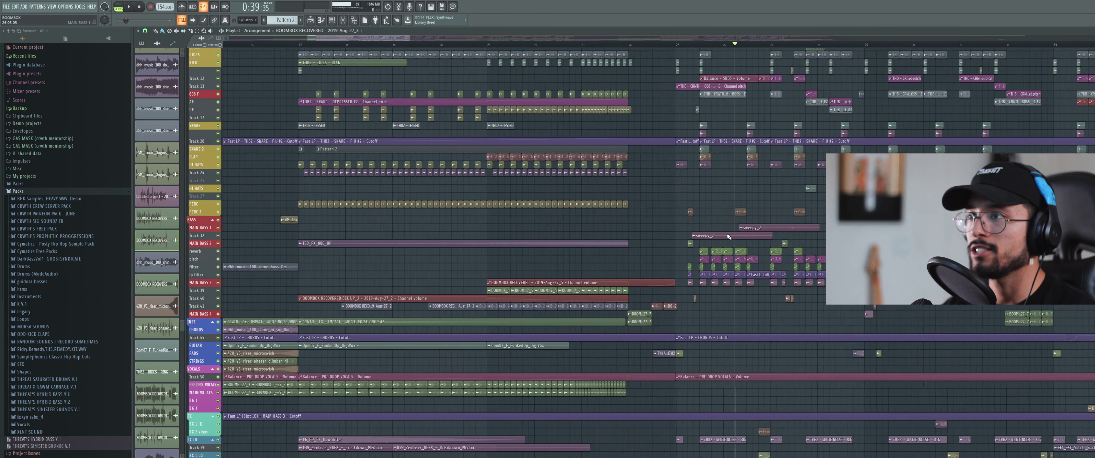
Solo only the PRE DROP VOCALS track, leaving MAIN VOCALS muted.
scroll(723, 244, "down", 3)
scroll(386, 163, "up", 2)
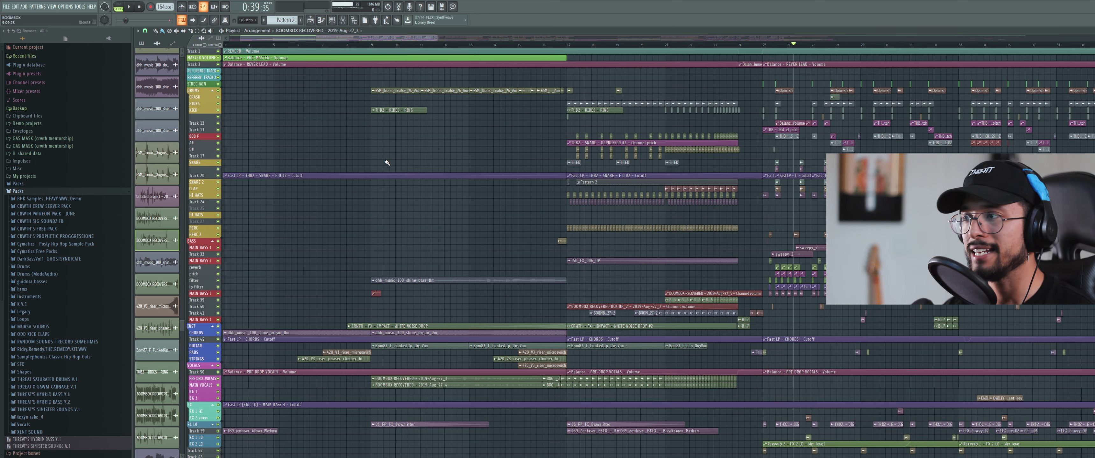
scroll(427, 164, "up", 2)
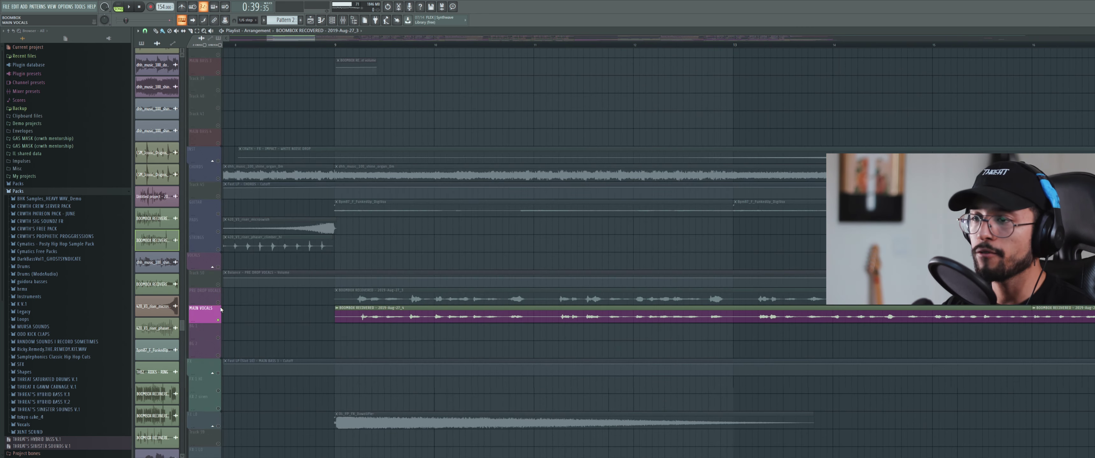
left_click(218, 303)
left_click(218, 320)
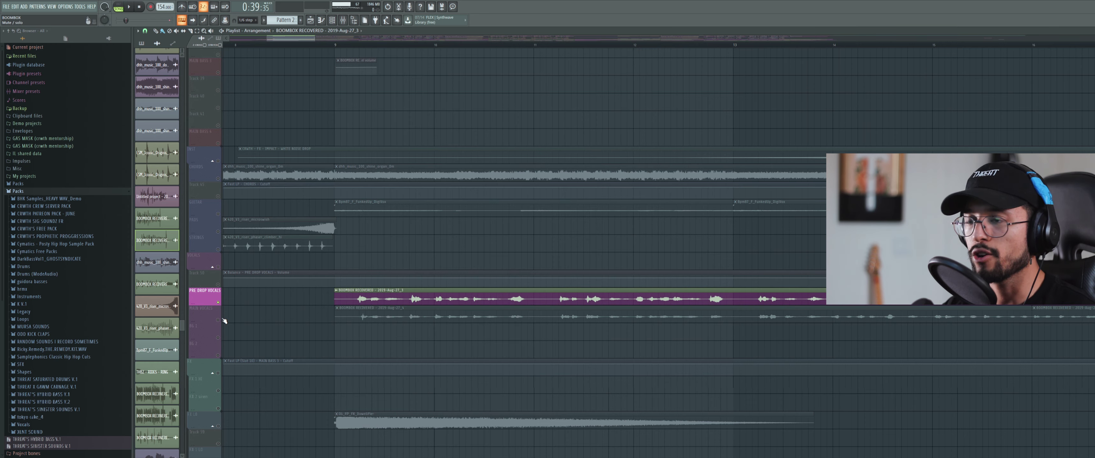
Play the PRE DROP VOCALS recording from the start of its clip, stop it, and open the clip's channel settings.
scroll(450, 328, "up", 2)
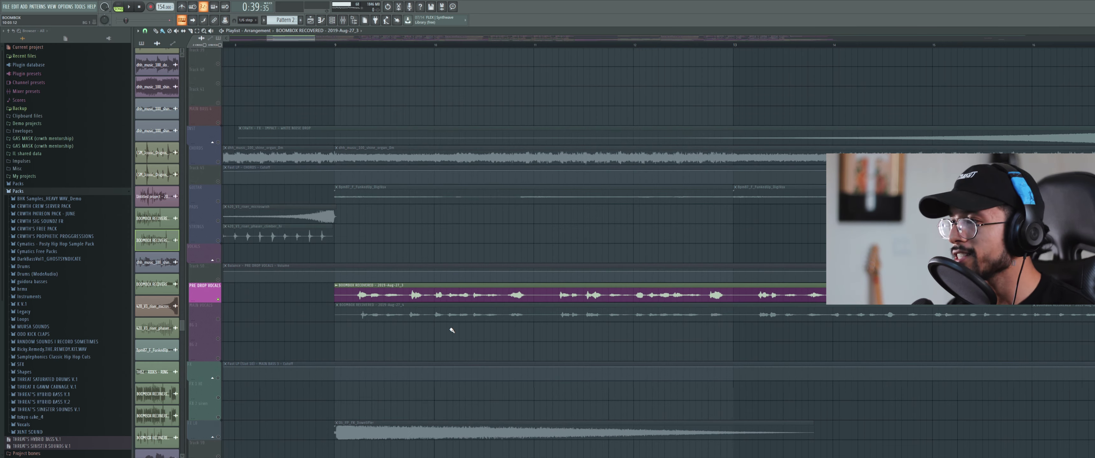
scroll(450, 329, "down", 2)
scroll(412, 332, "up", 2)
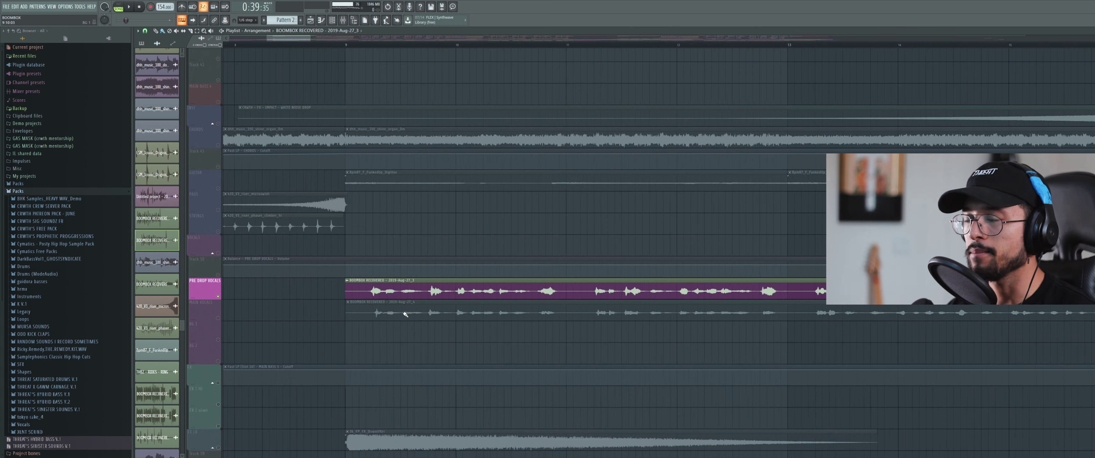
left_click(345, 46)
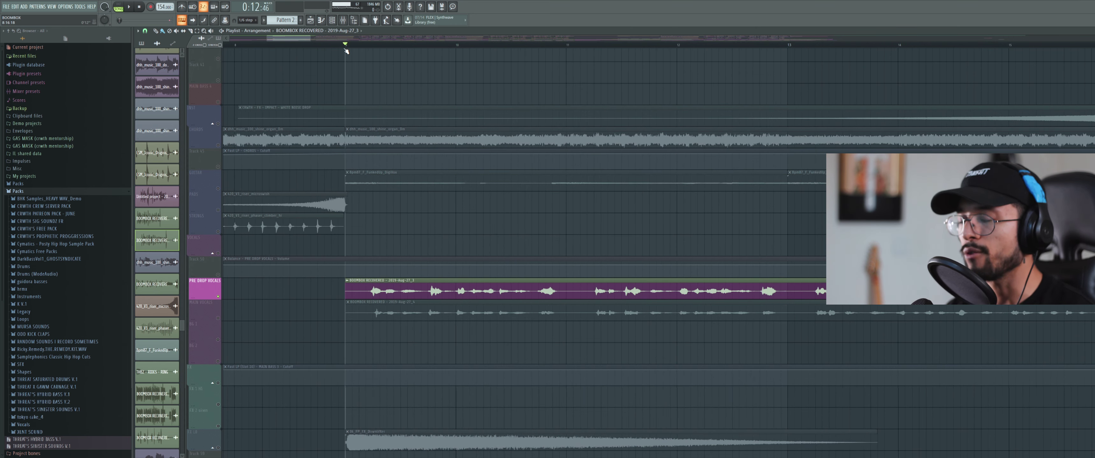
key("space")
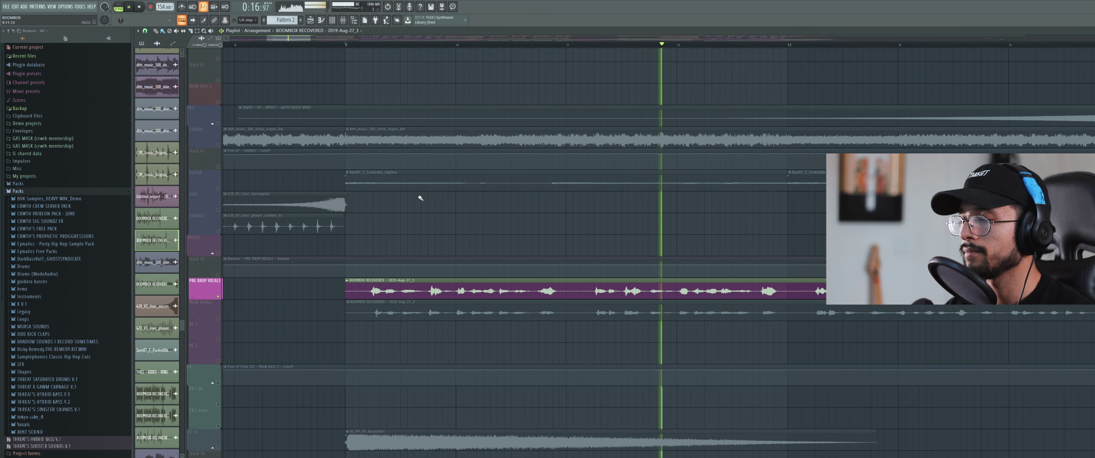
scroll(449, 242, "down", 3)
scroll(586, 292, "up", 1)
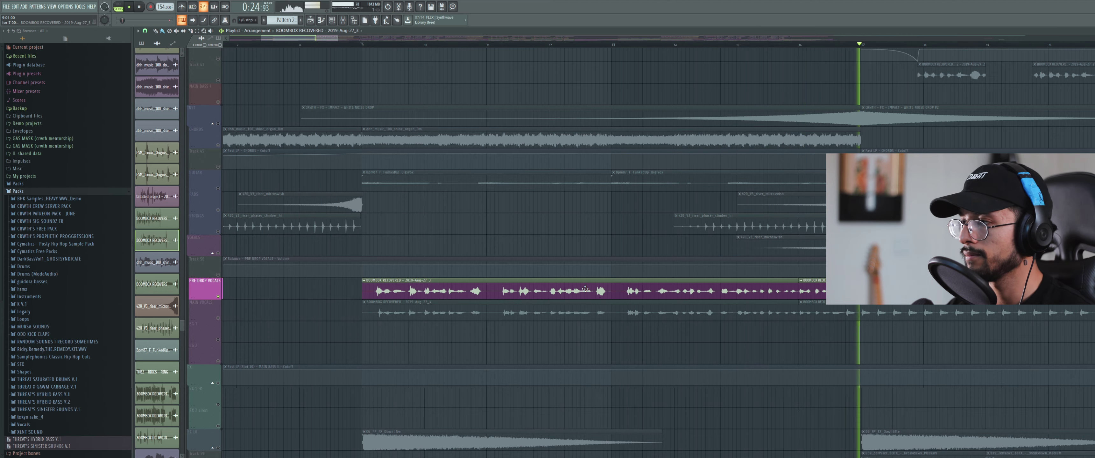
key("space")
double_click(424, 289)
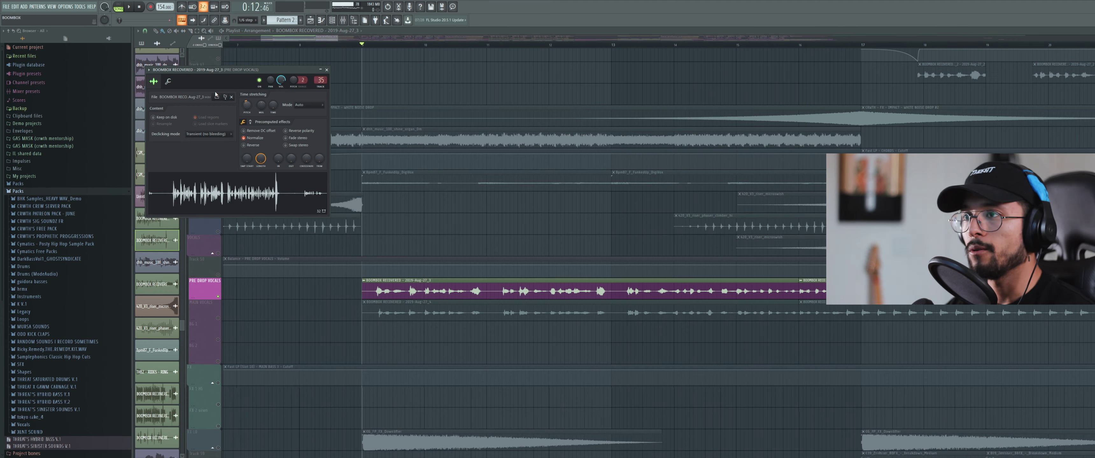
Play the opening of the soloed PRE DROP VOCALS recording twice from the start of the clip.
key("space")
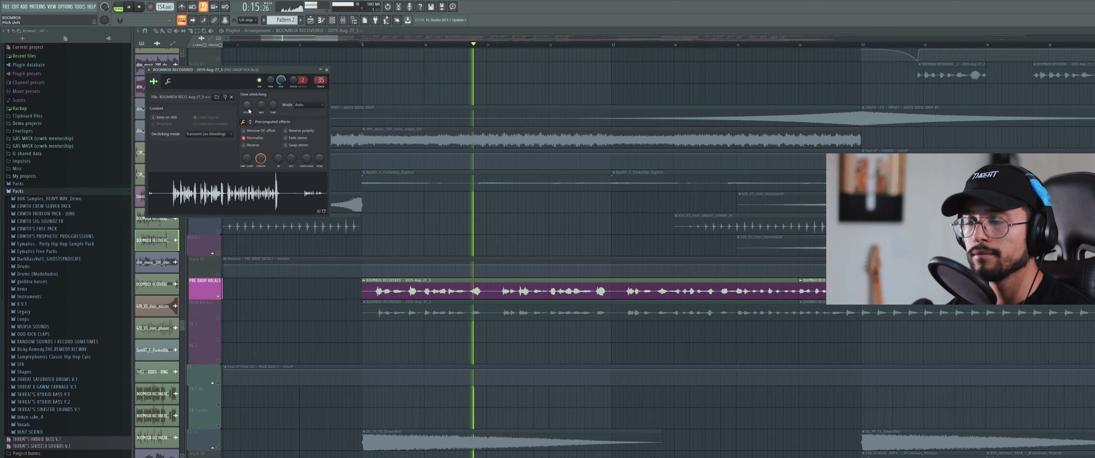
key("space")
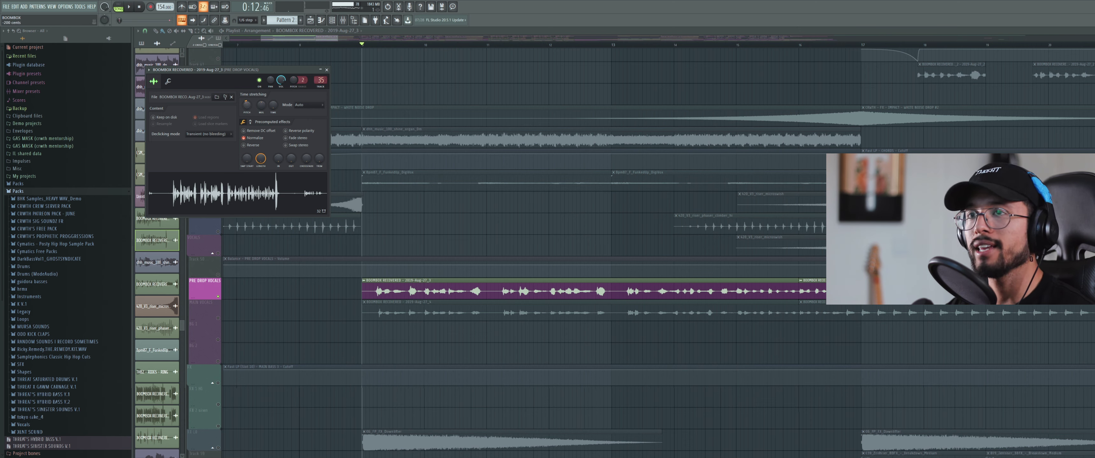
key("space")
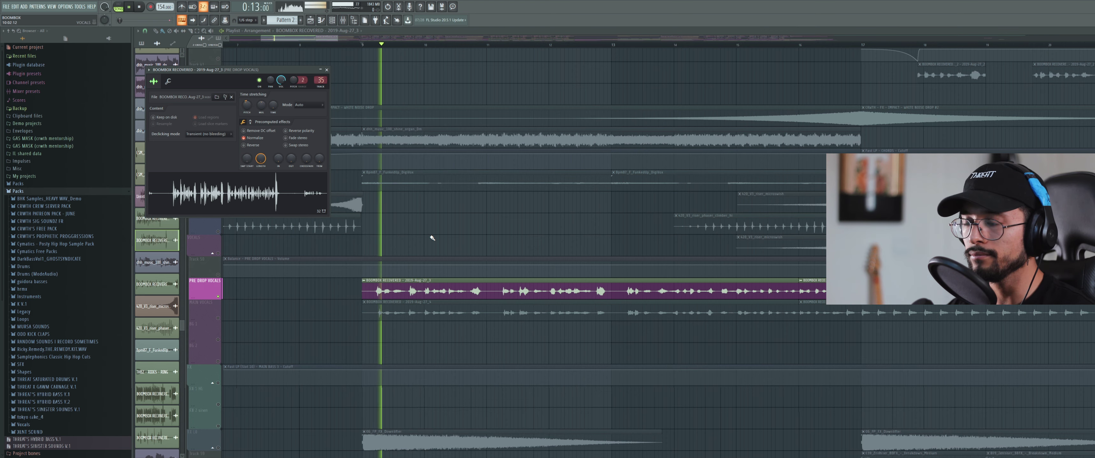
key("space")
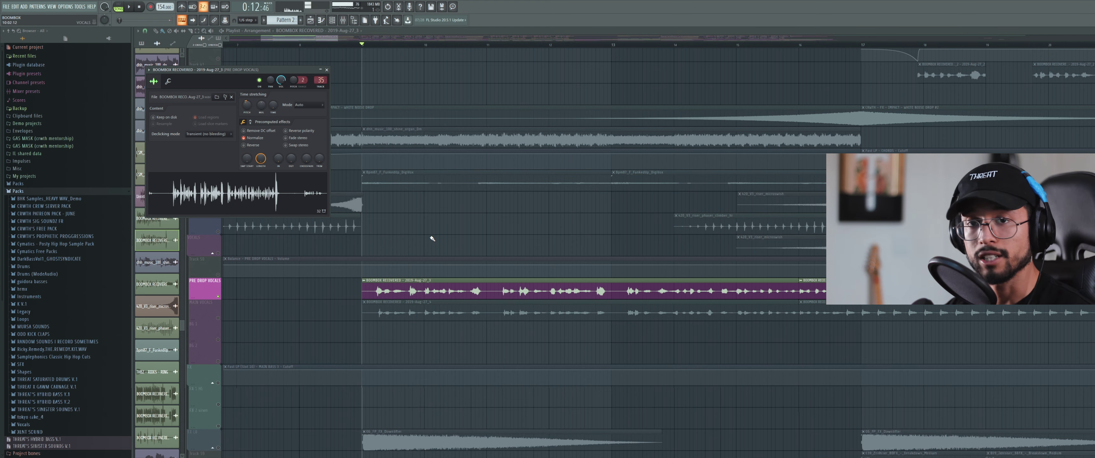
Enable MAIN VOCALS, mute PRE DROP VOCALS, open the MAIN VOCALS clip's channel settings, and play that recording.
left_click(218, 318)
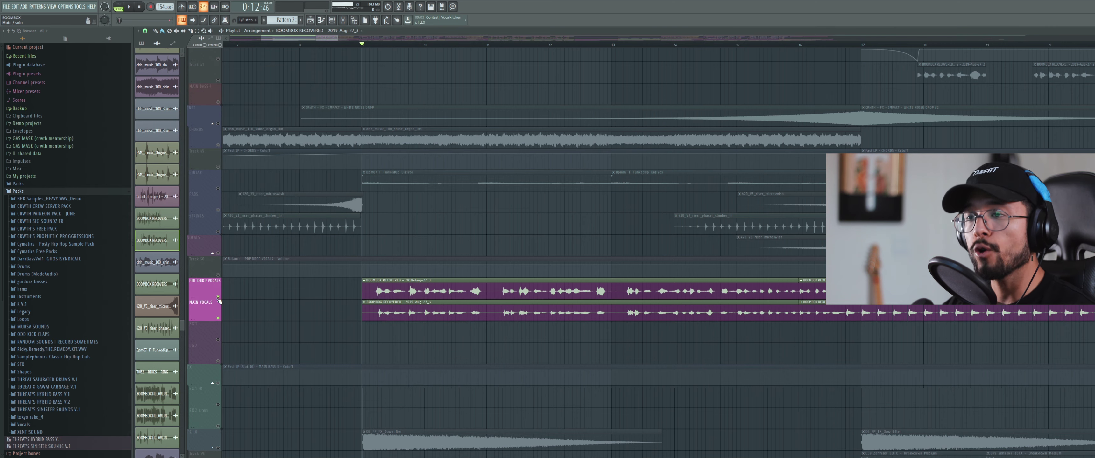
left_click(218, 296)
double_click(465, 309)
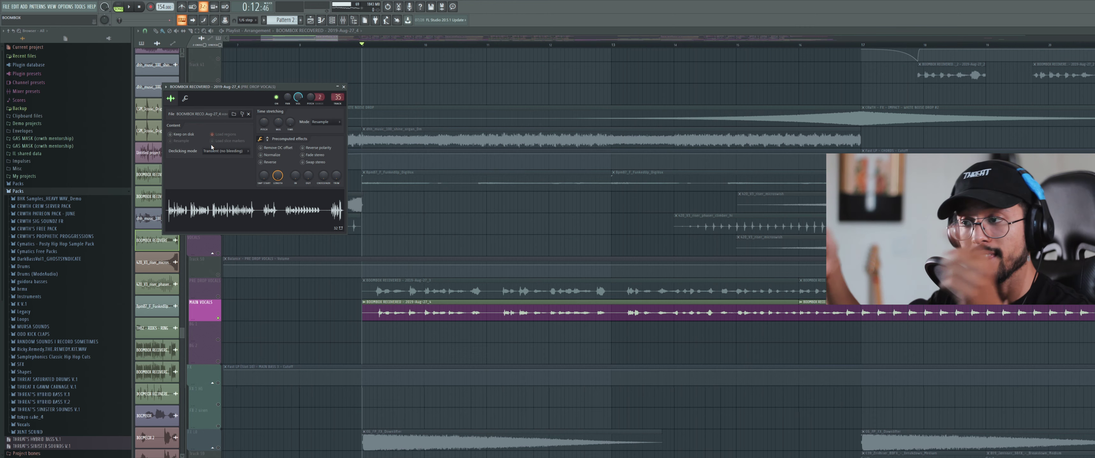
key("space")
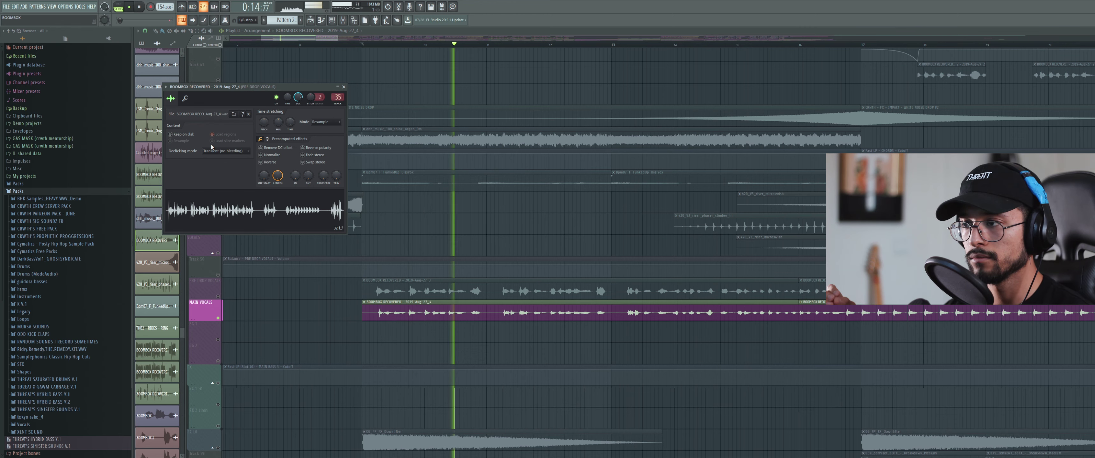
key("space")
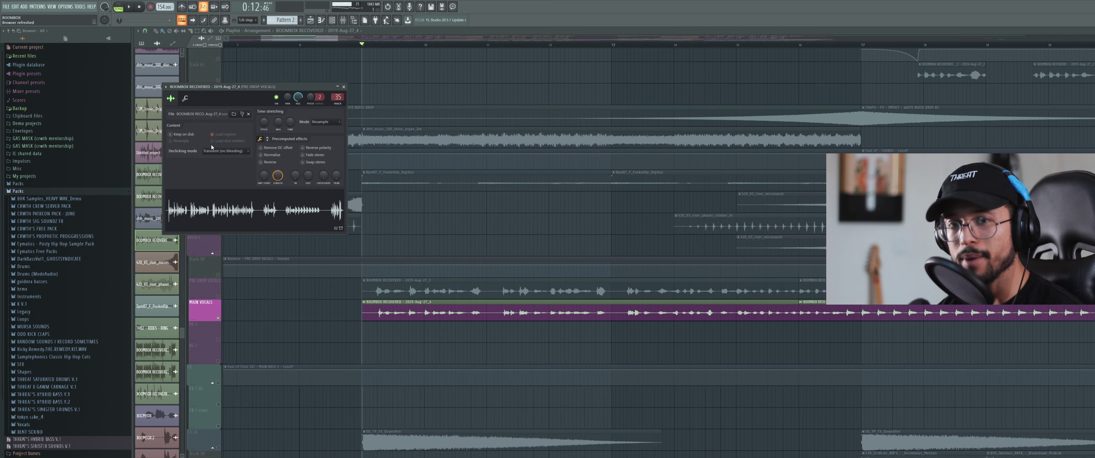
Enable PRE DROP VOCALS alongside MAIN VOCALS and play a short section of both vocal layers together.
left_click(218, 297)
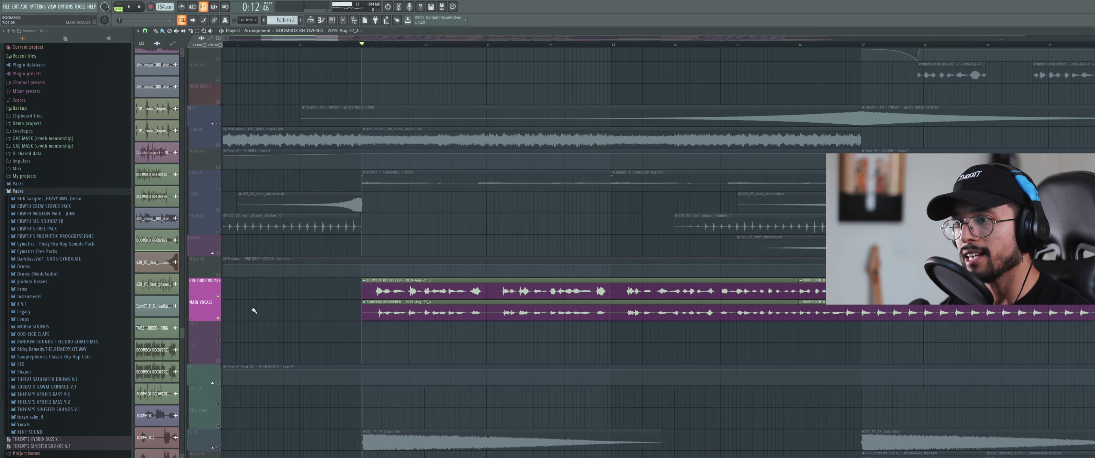
scroll(438, 319, "down", 3)
scroll(478, 321, "up", 2)
scroll(498, 321, "down", 1)
scroll(499, 321, "up", 1)
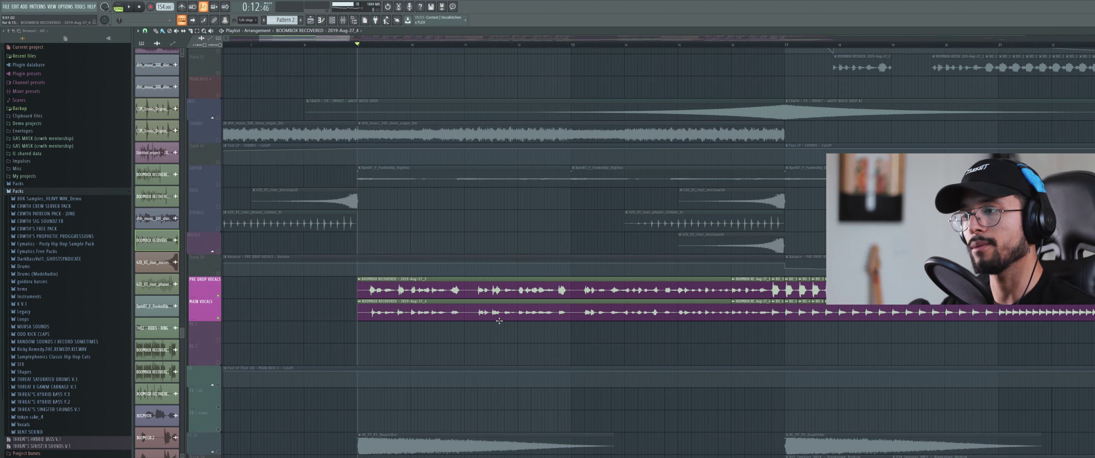
key("space")
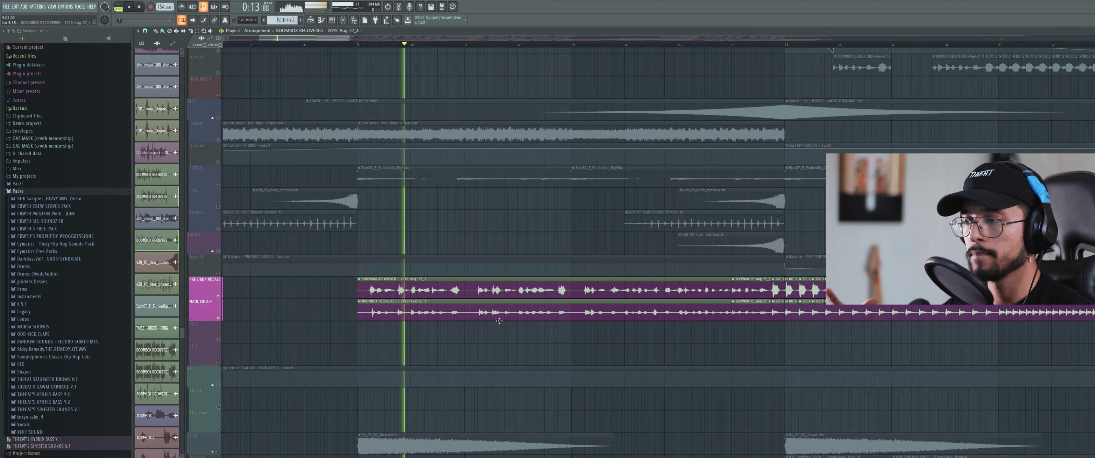
key("space")
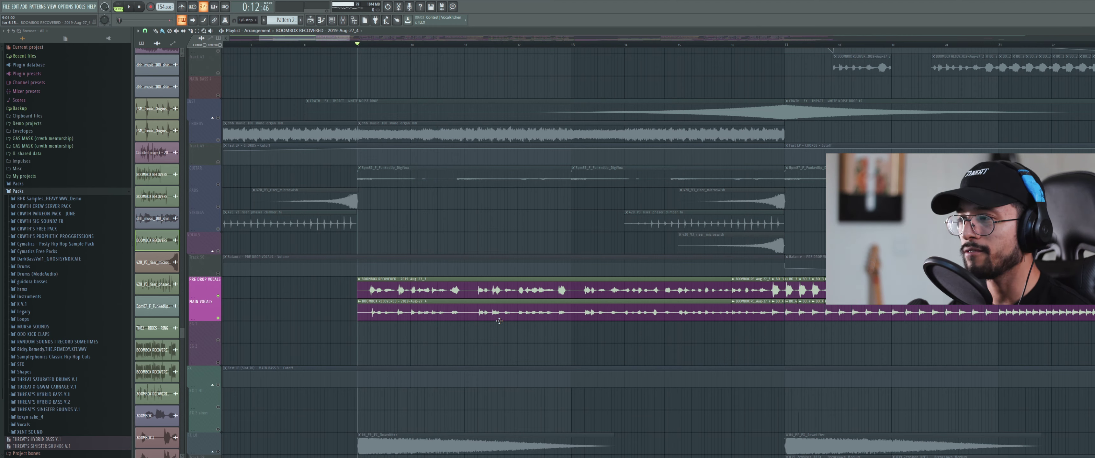
Play both vocal layers from the clip start into the chopped build-up section, then stop playback.
key("space")
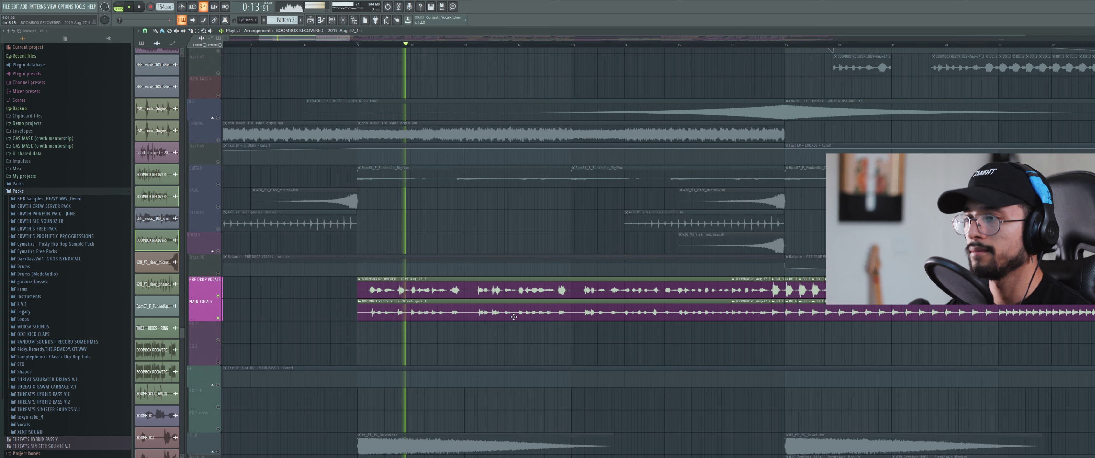
scroll(589, 313, "down", 1)
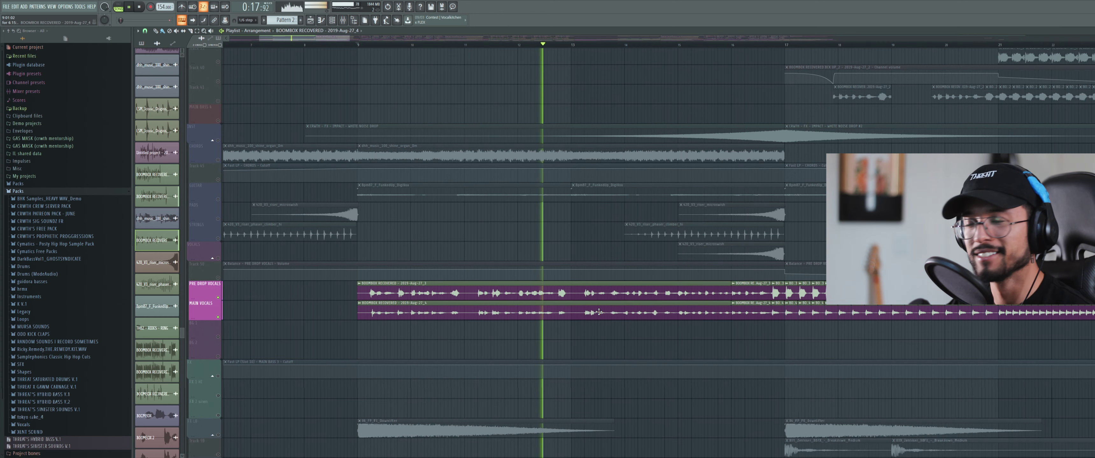
scroll(655, 320, "down", 2)
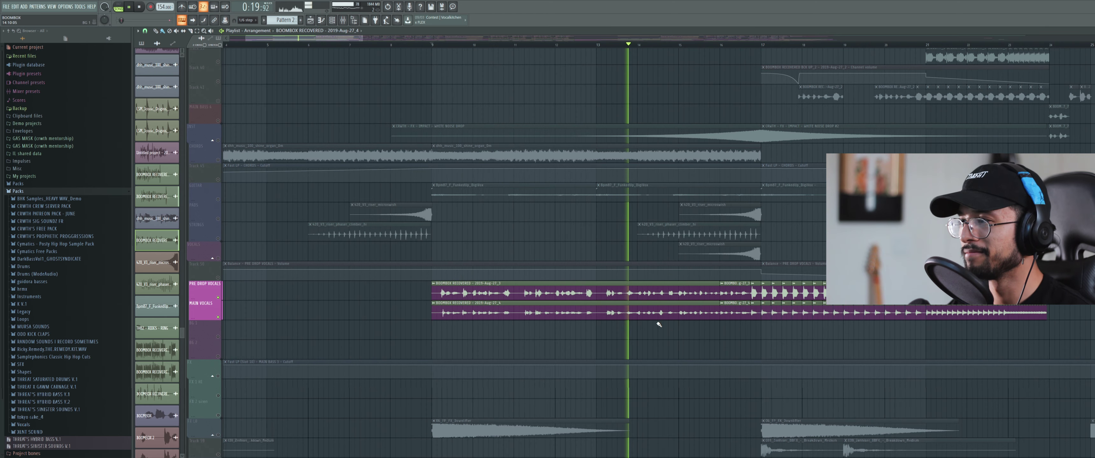
scroll(677, 337, "down", 2)
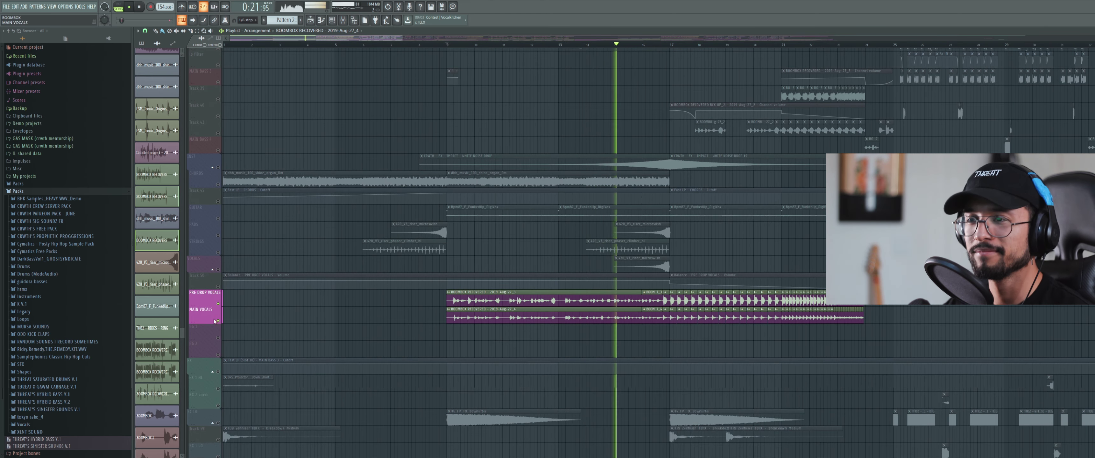
scroll(440, 330, "down", 2)
scroll(494, 301, "down", 2)
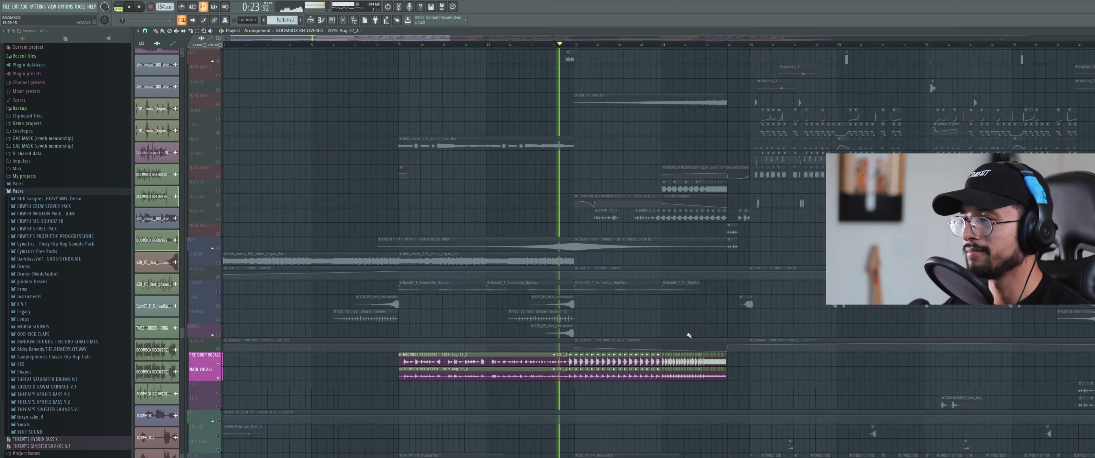
key("space")
Play the enabled hat, percussion and upper drum tracks from the start of the build-up, then stop.
scroll(743, 342, "up", 1)
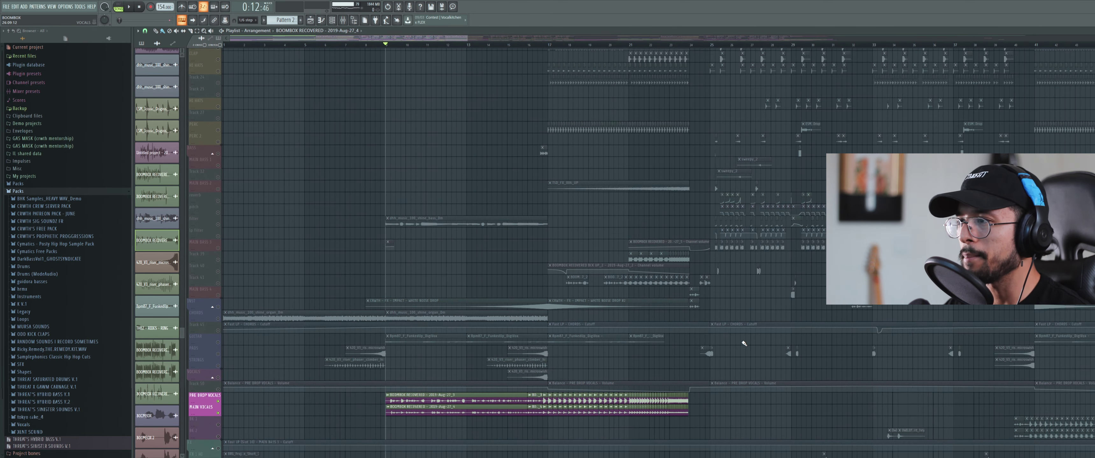
scroll(756, 336, "down", 2)
scroll(699, 355, "up", 2)
scroll(656, 361, "up", 2)
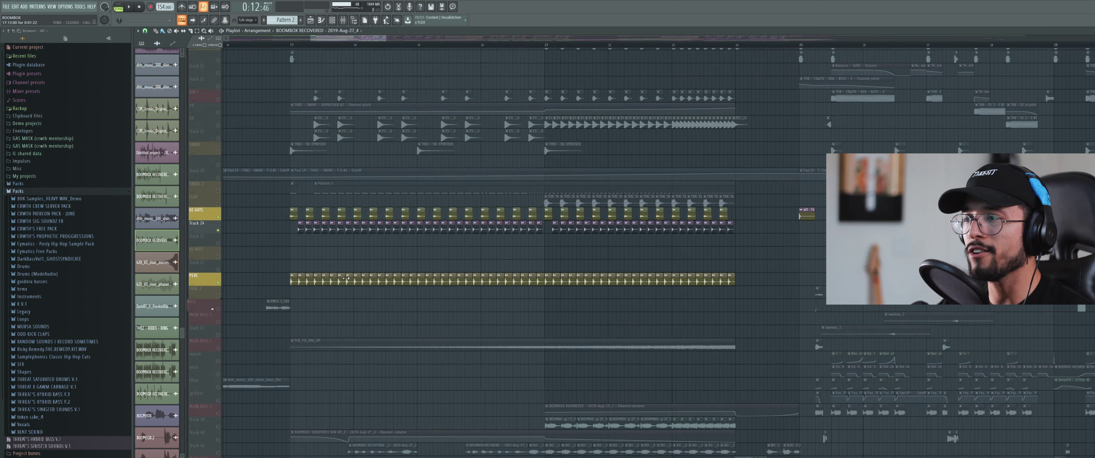
scroll(409, 263, "down", 2)
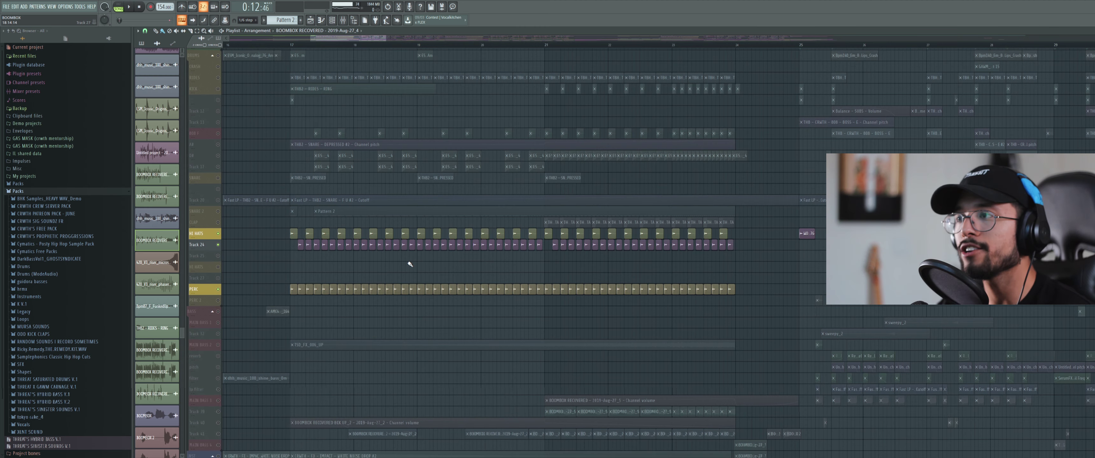
scroll(410, 265, "up", 3)
left_click(289, 45)
key("space")
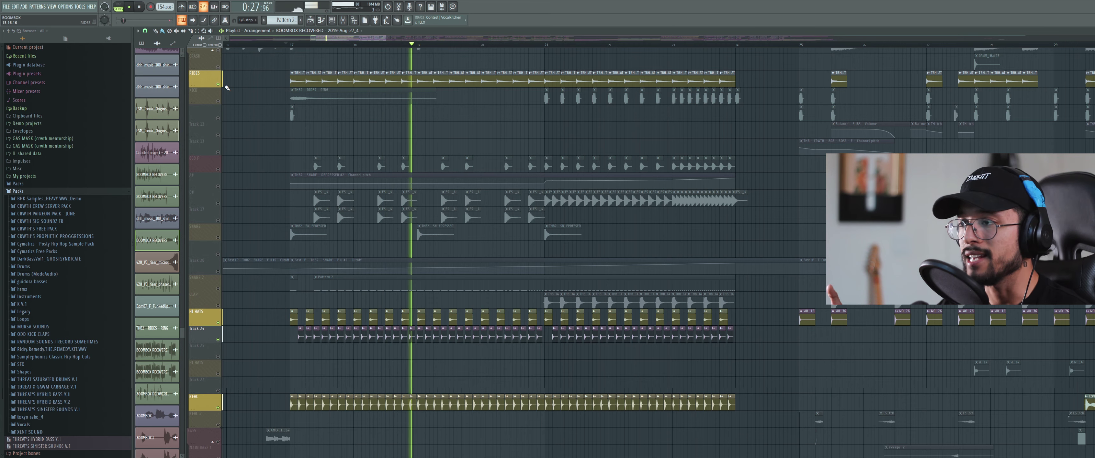
key("space")
Enable the SNARE 2 track, play the build-up, and examine its Pattern 2 notes and velocities in the piano roll.
left_click(218, 289)
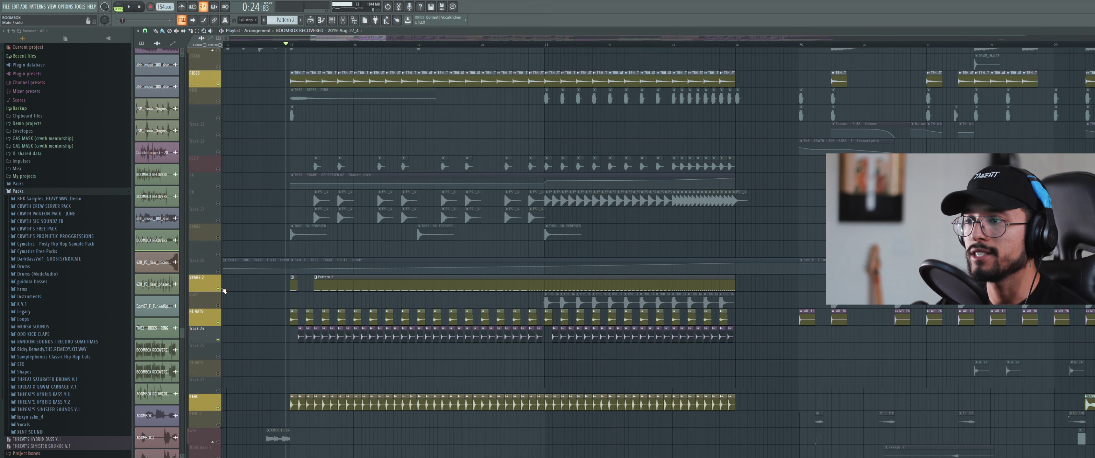
key("space")
double_click(386, 286)
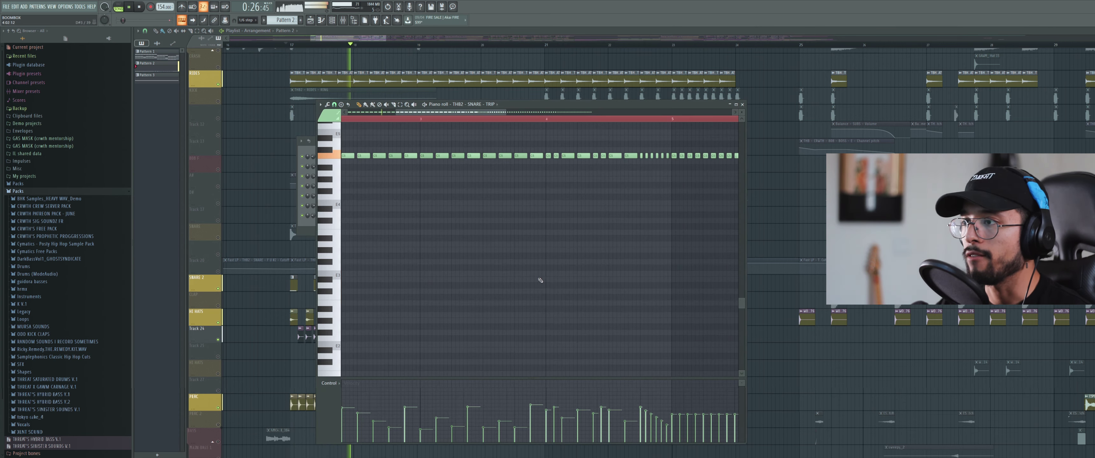
scroll(510, 334, "down", 2)
scroll(526, 323, "up", 5)
scroll(525, 318, "down", 2)
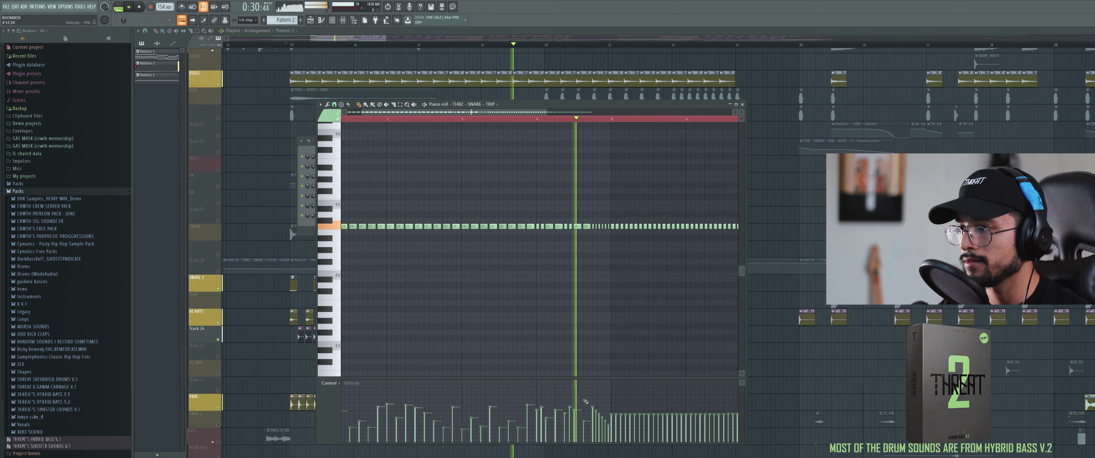
left_click(267, 235)
key("space")
Enable CLAP, Track 27 and the layer above it, play the build-up, and enable the red drum track during playback.
left_click(219, 306)
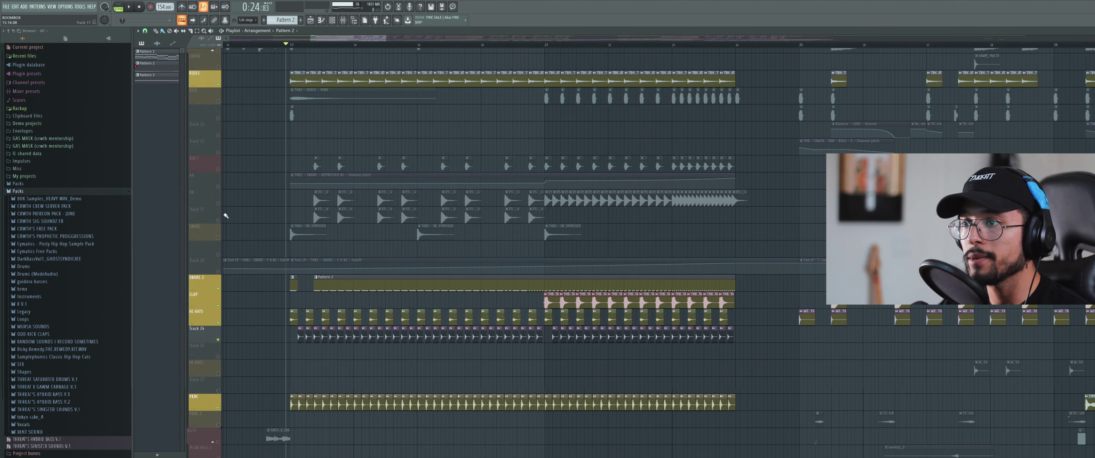
left_click(219, 204)
left_click(219, 221)
key("space")
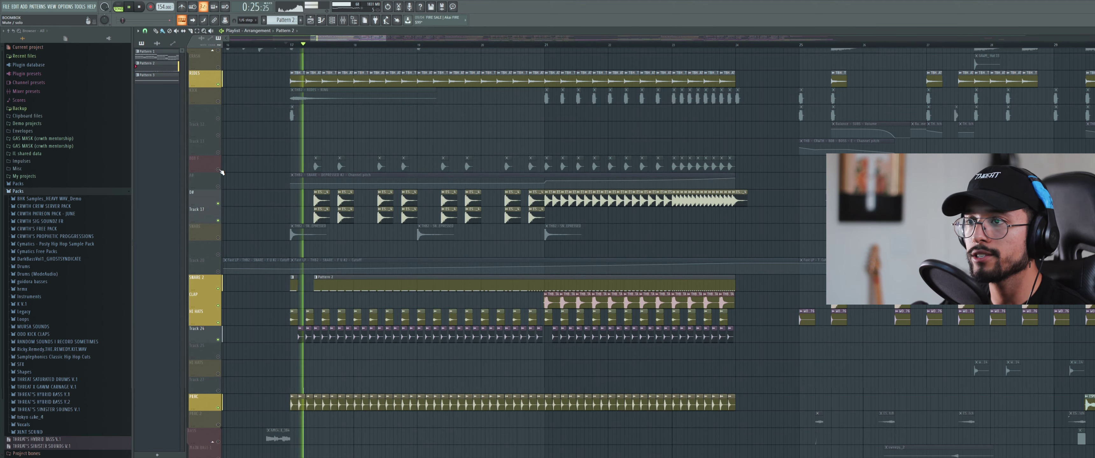
left_click(218, 170)
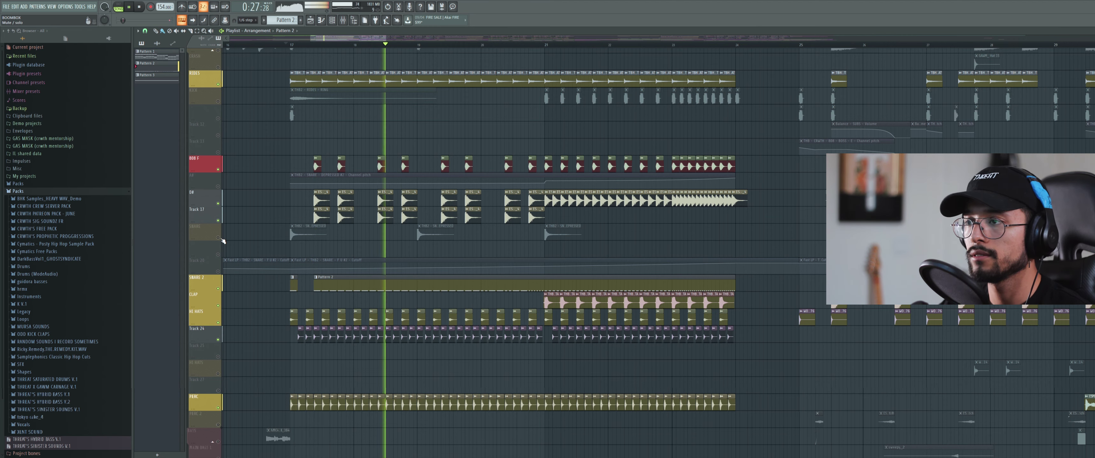
Enable the SNARE track, stop playback, and open and close the channel settings of the THB2 - SNARE - DEPRESSED clip.
left_click(218, 238)
key("space")
double_click(313, 237)
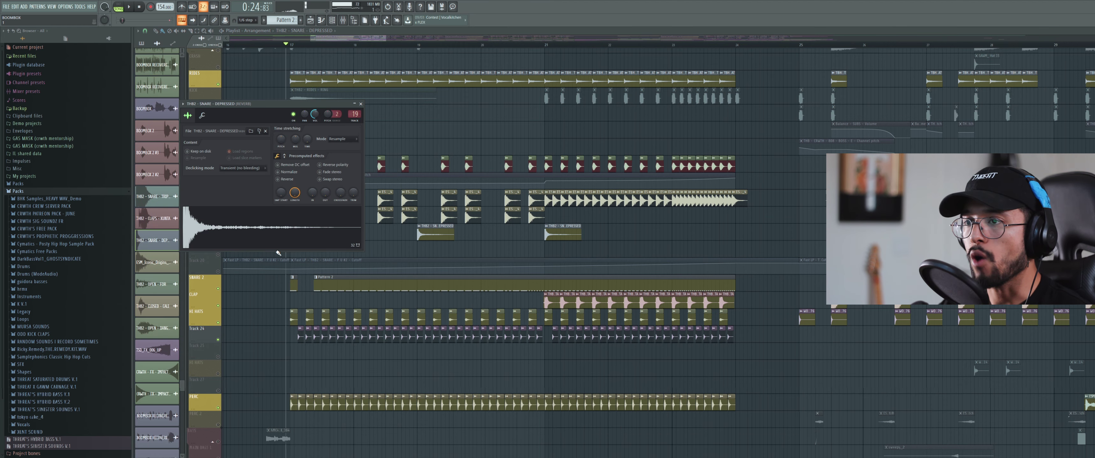
key("Escape")
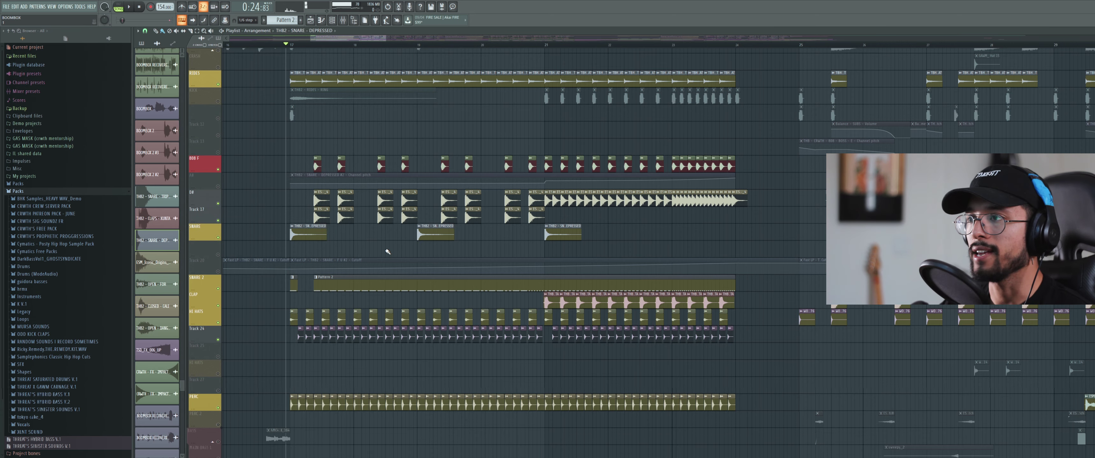
Enable the chopped recordings on Track 39 and Track 42, the build-up vocals, and the downlifter and breakdown effect tracks.
scroll(216, 317, "down", 7)
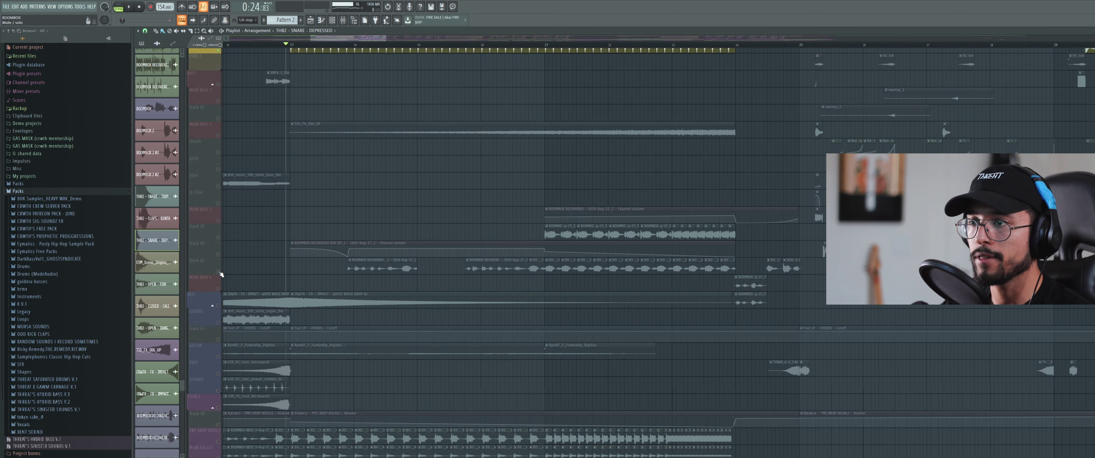
left_click(219, 273)
left_click(218, 238)
scroll(250, 289, "down", 5)
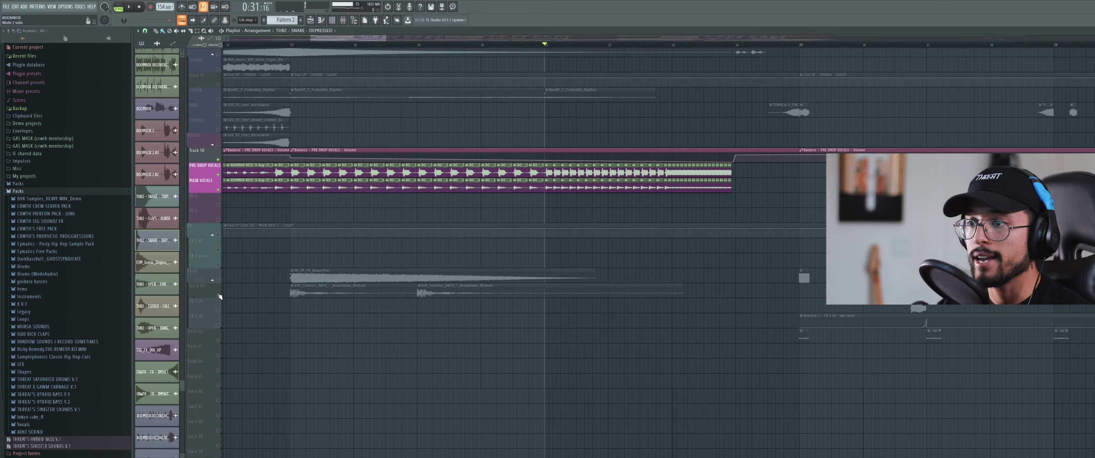
left_click(218, 295)
left_click(218, 280)
scroll(222, 281, "up", 5)
scroll(222, 321, "down", 2)
scroll(223, 321, "up", 1)
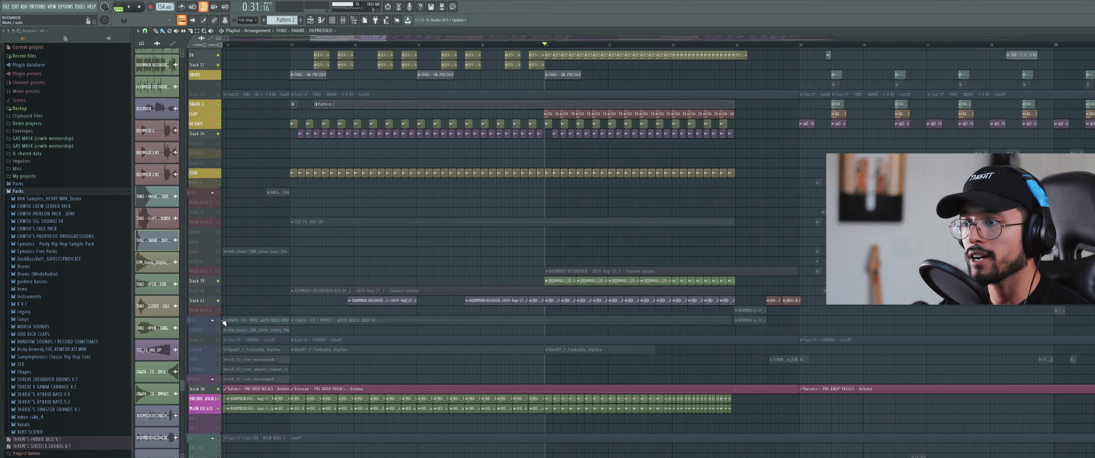
Cancel the selective muting so every playlist track is enabled.
scroll(224, 323, "down", 1)
right_click(219, 235)
right_click(218, 236)
scroll(668, 236, "down", 1)
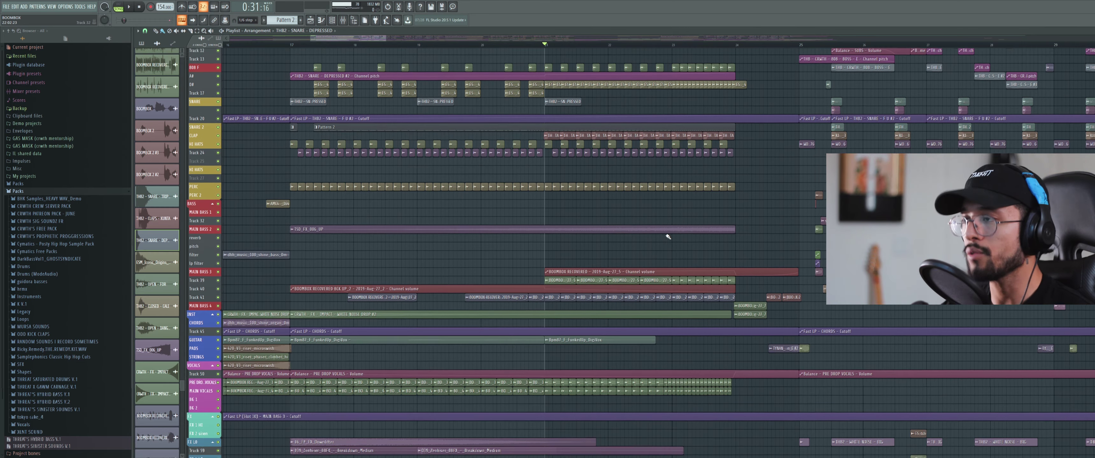
Examine the full arrangement across all tracks, from the intro through the build-up into the drop.
scroll(663, 226, "up", 5)
scroll(682, 220, "down", 4)
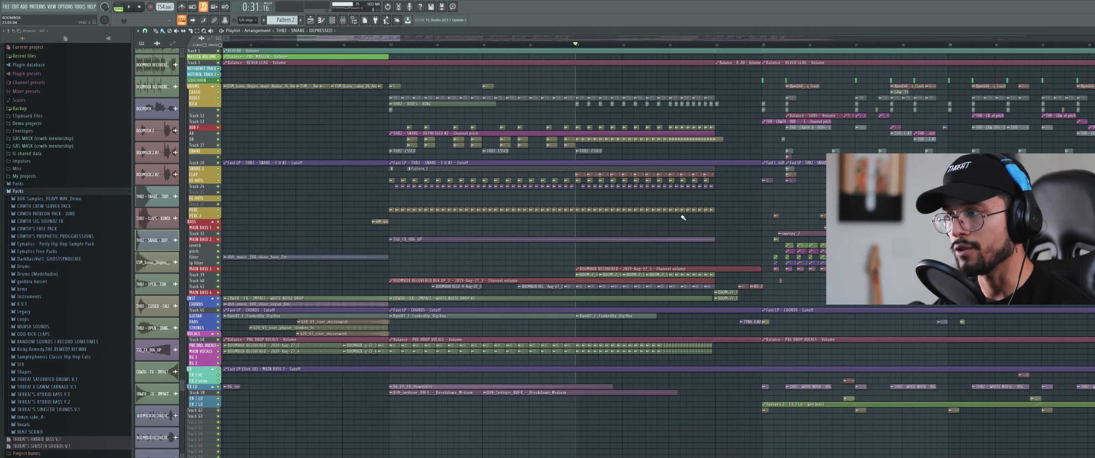
scroll(692, 269, "up", 3)
scroll(741, 254, "down", 3)
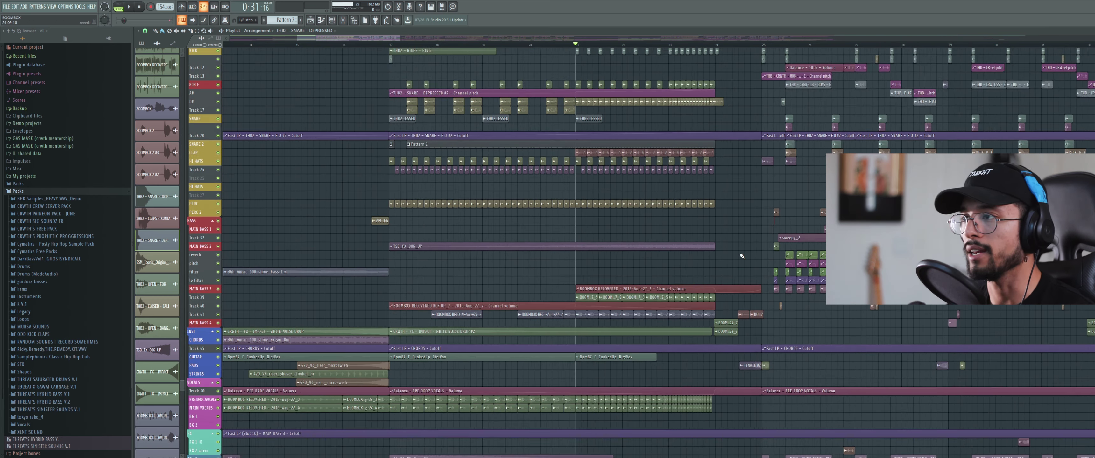
scroll(740, 254, "up", 1)
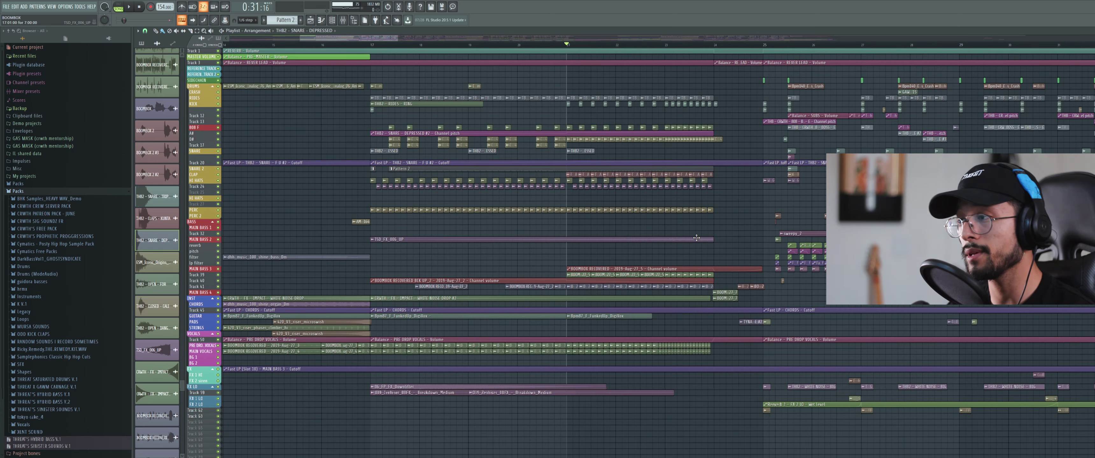
scroll(696, 238, "down", 3)
scroll(780, 218, "up", 2)
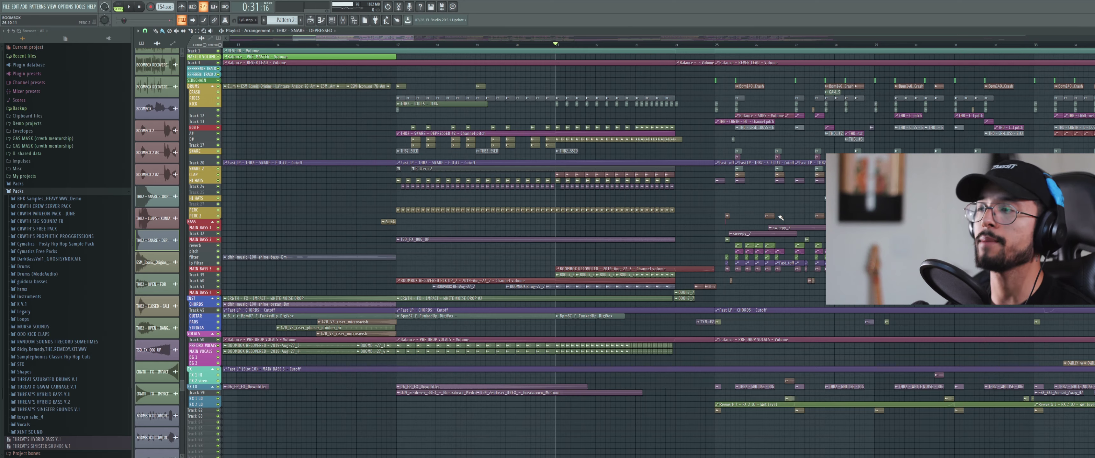
scroll(780, 218, "down", 2)
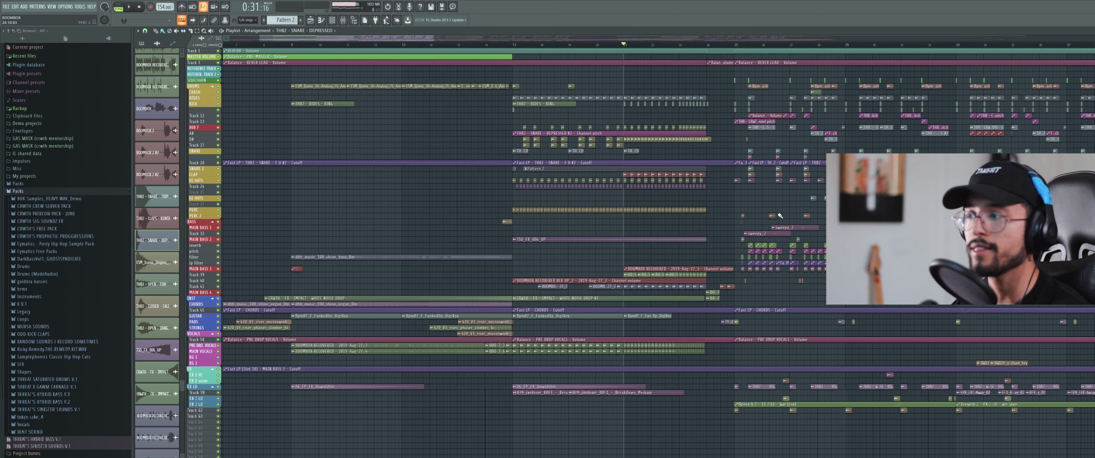
scroll(754, 291, "down", 2, "ctrl")
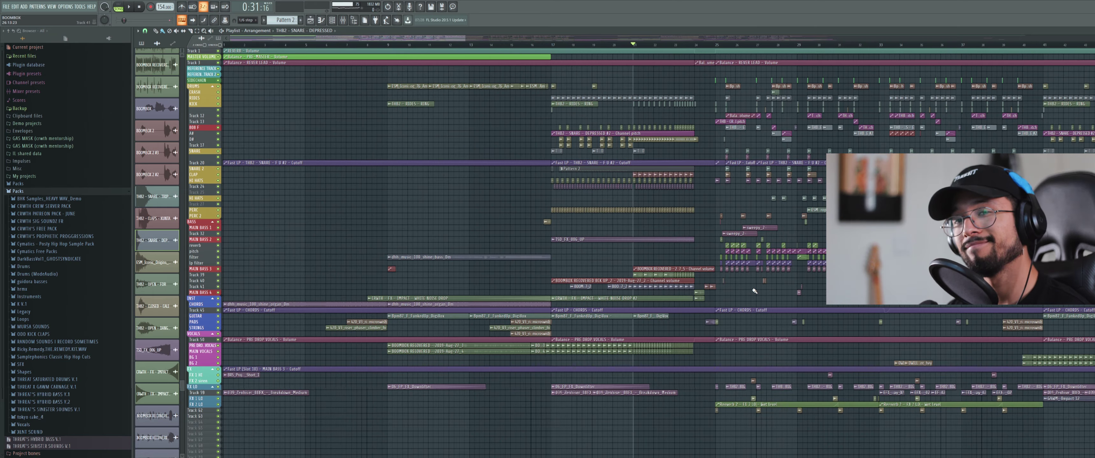